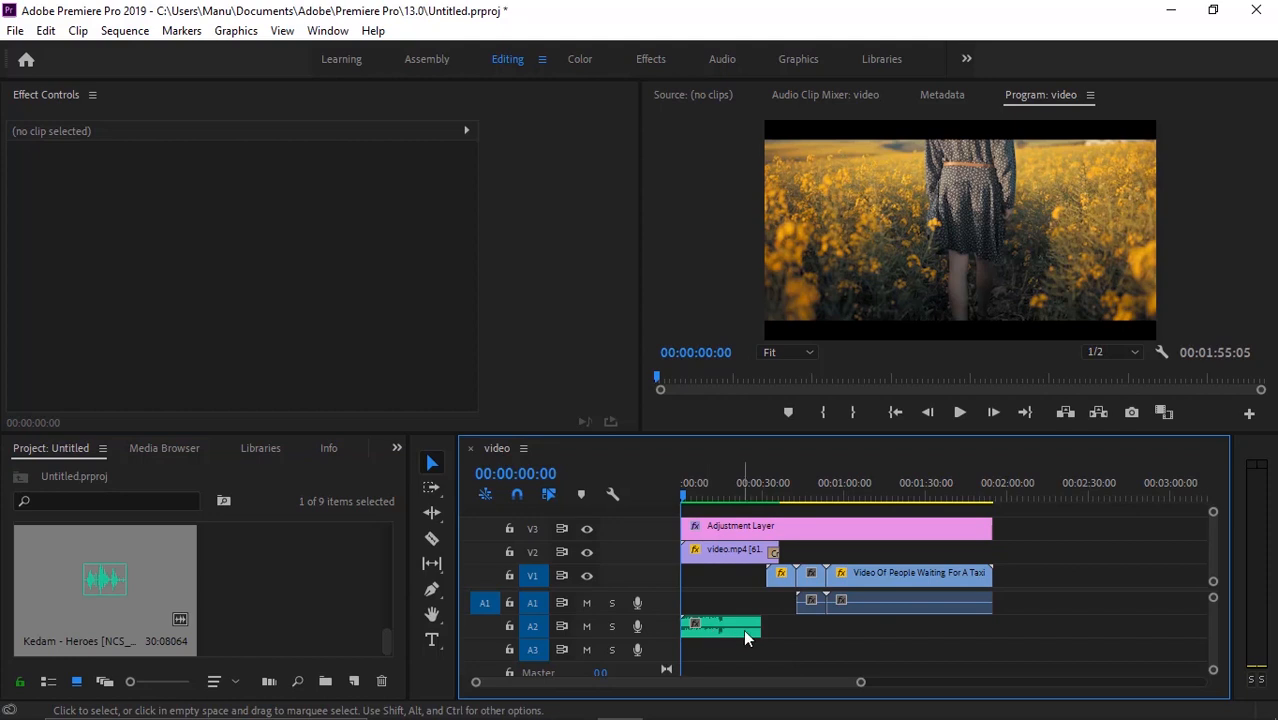
Compare where the music clip on A2 ends with where the video sequence ends.
click(743, 629)
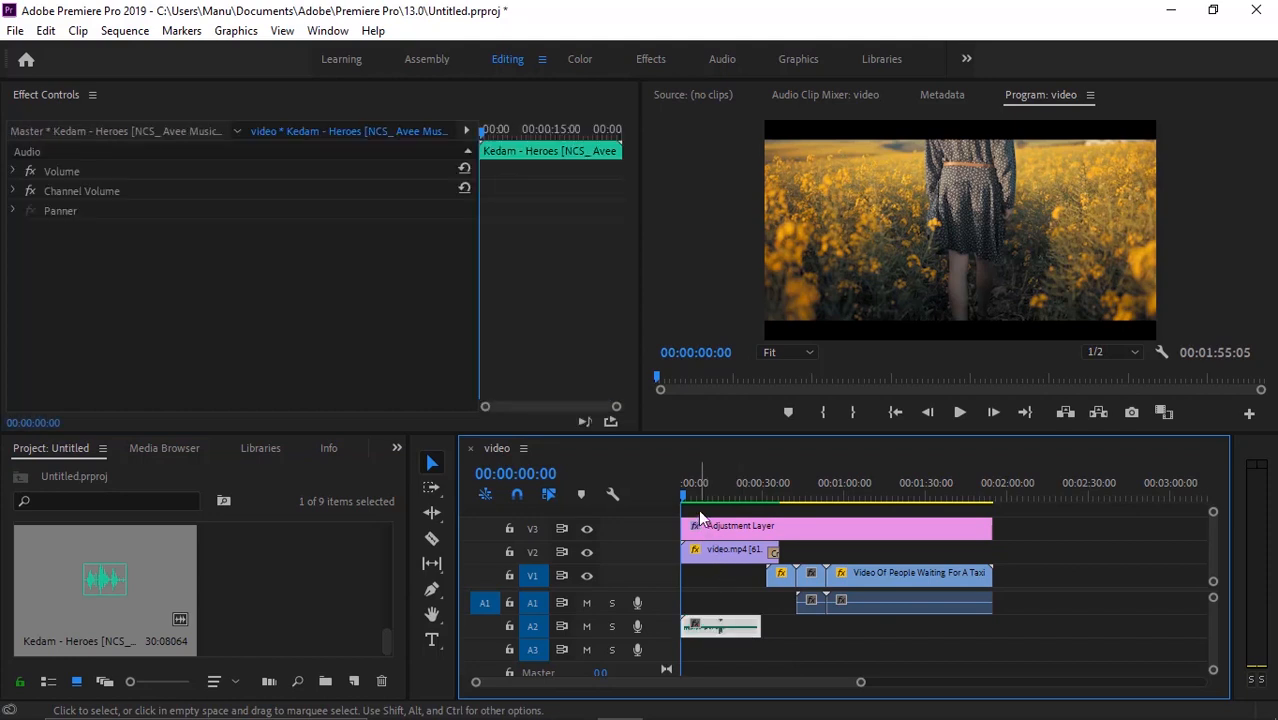
drag(686, 503, 767, 500)
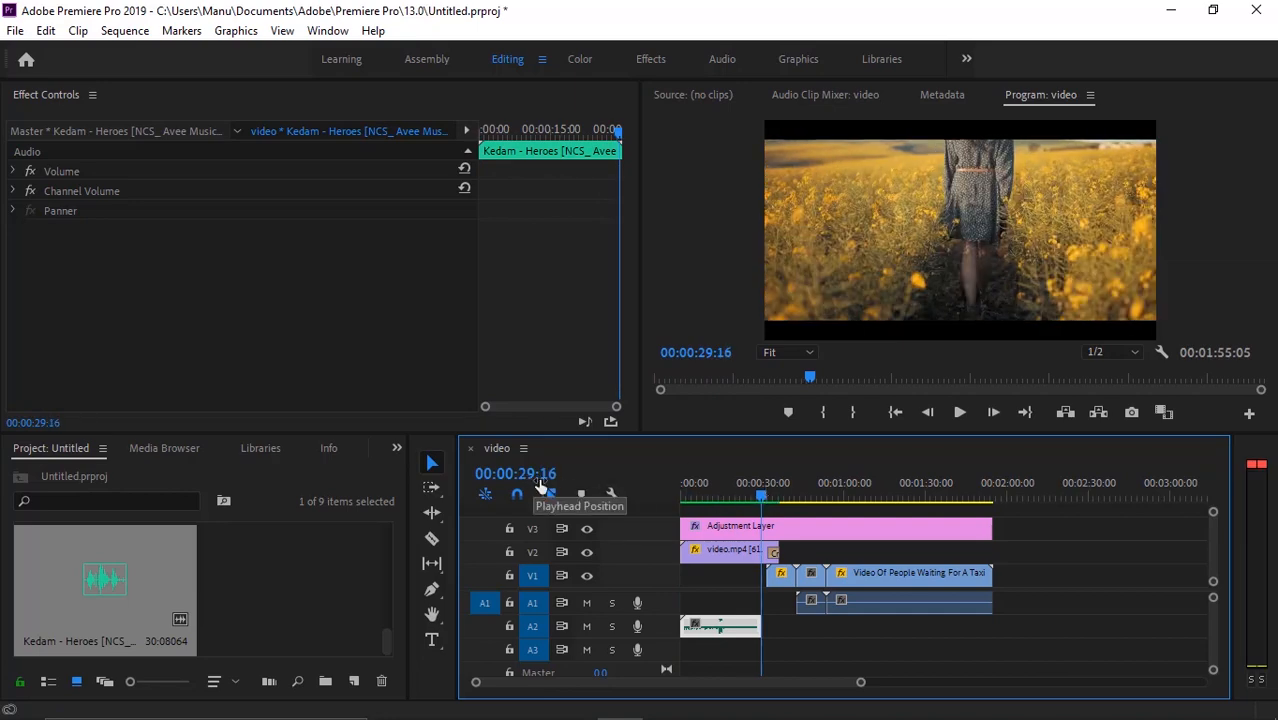
key(End)
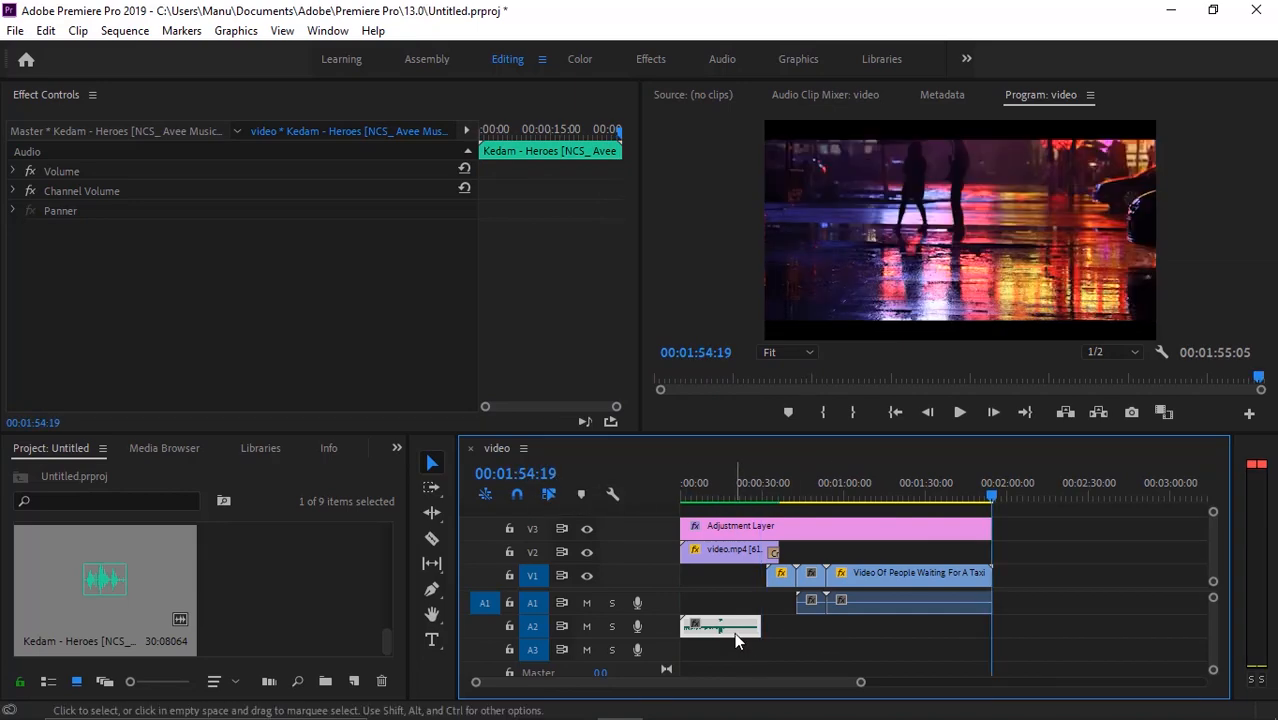
Repeat the music clip along track A2 up to the end of the video and play across the first join.
drag(735, 633, 878, 640)
mouse_move(970, 641)
mouse_down()
mouse_move(950, 646)
mouse_move(990, 628)
mouse_up()
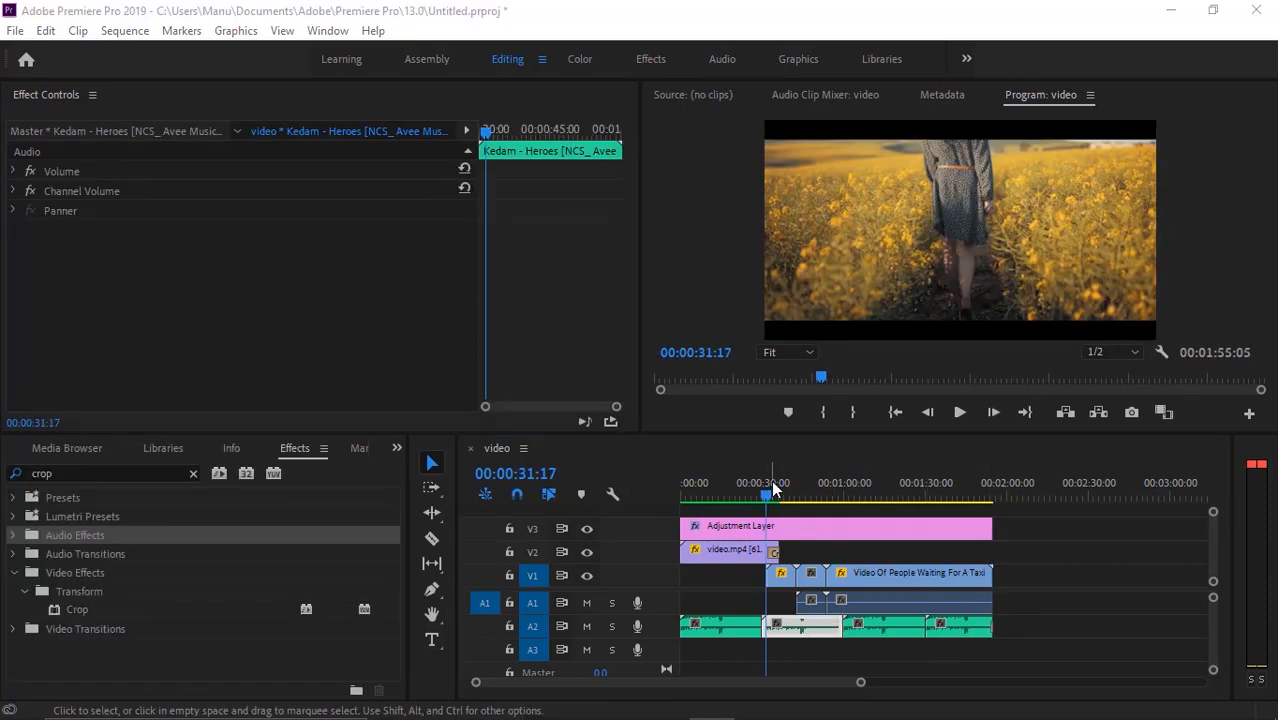
click(775, 487)
key(space)
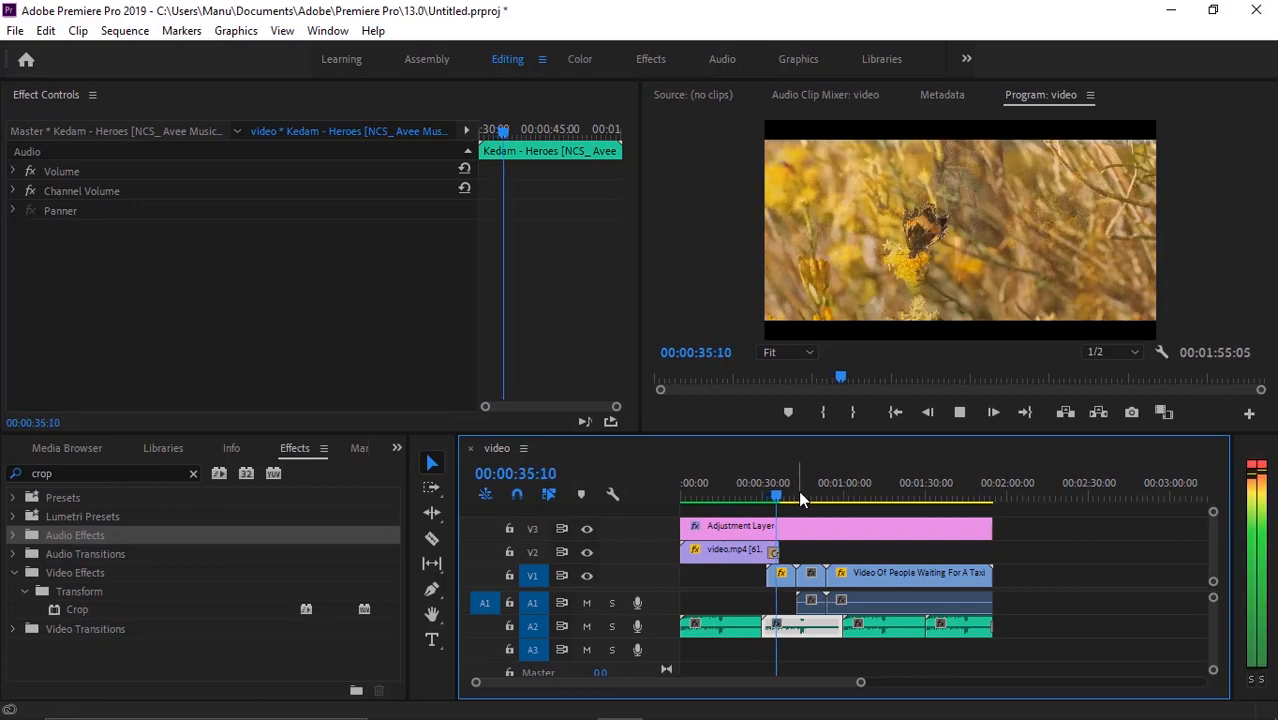
key(space)
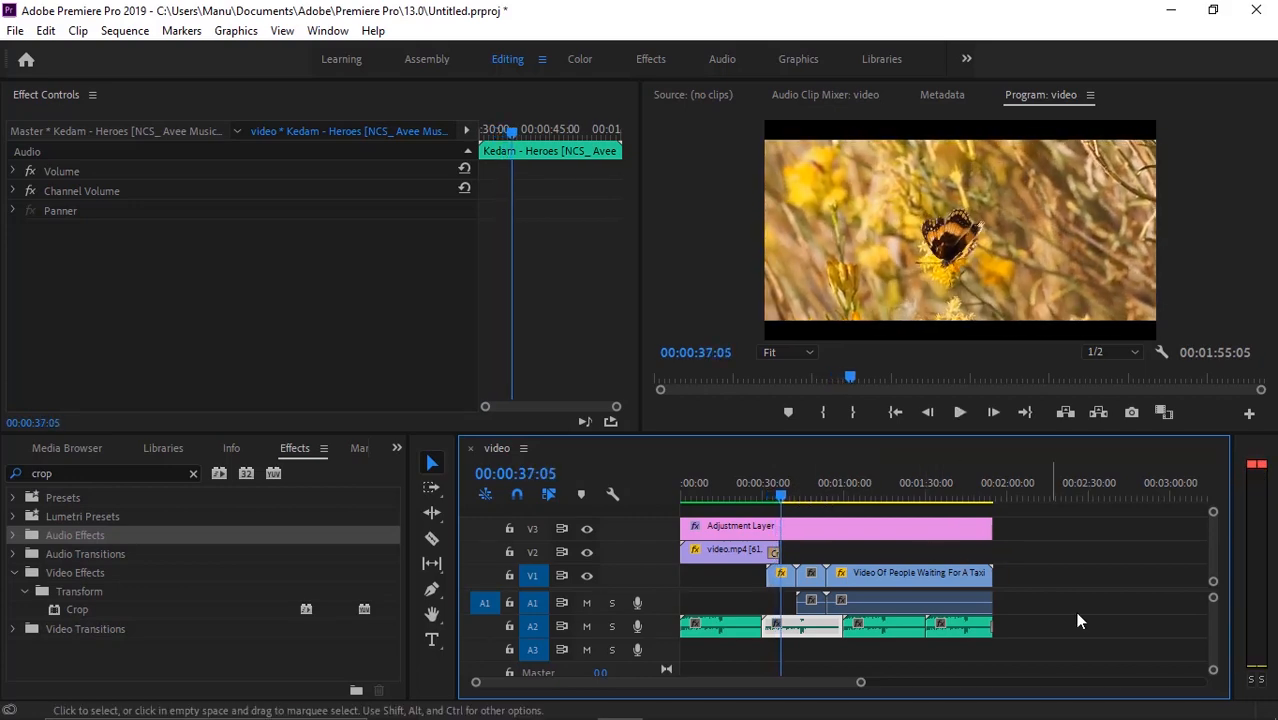
Delete the three repeated music clips from track A2 and return the playhead to the sequence start.
drag(1050, 623, 834, 655)
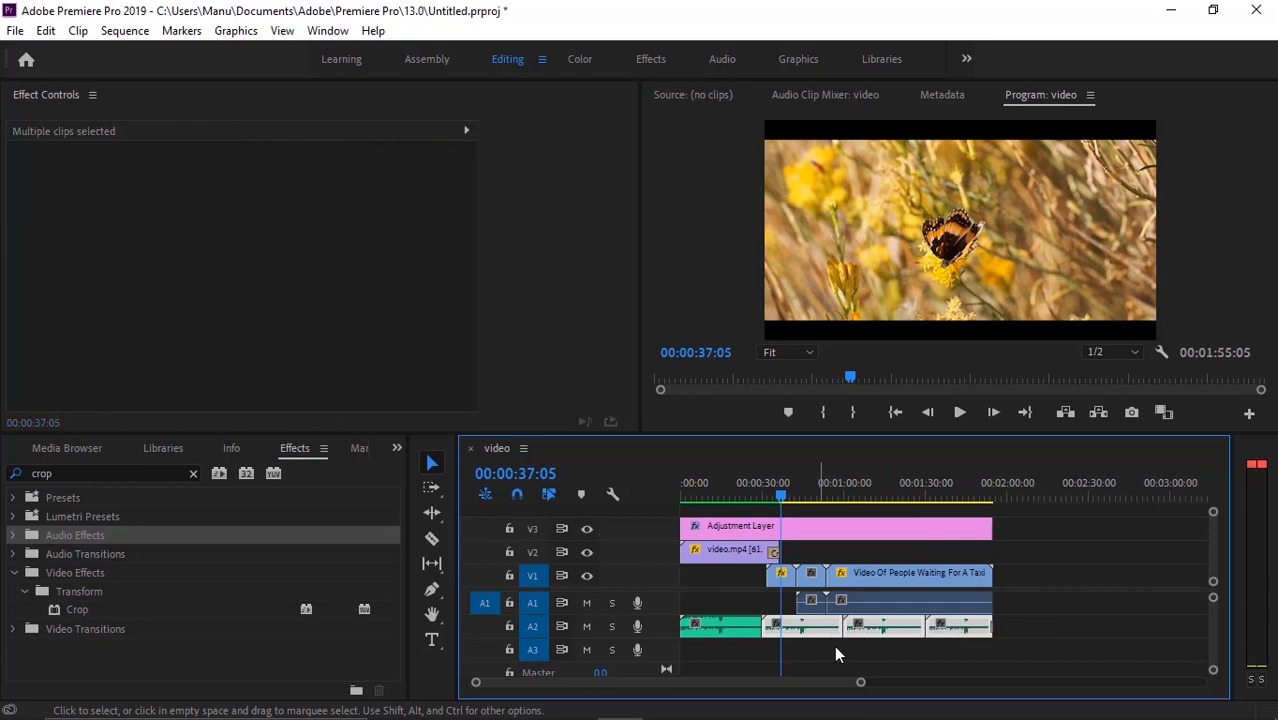
key(Delete)
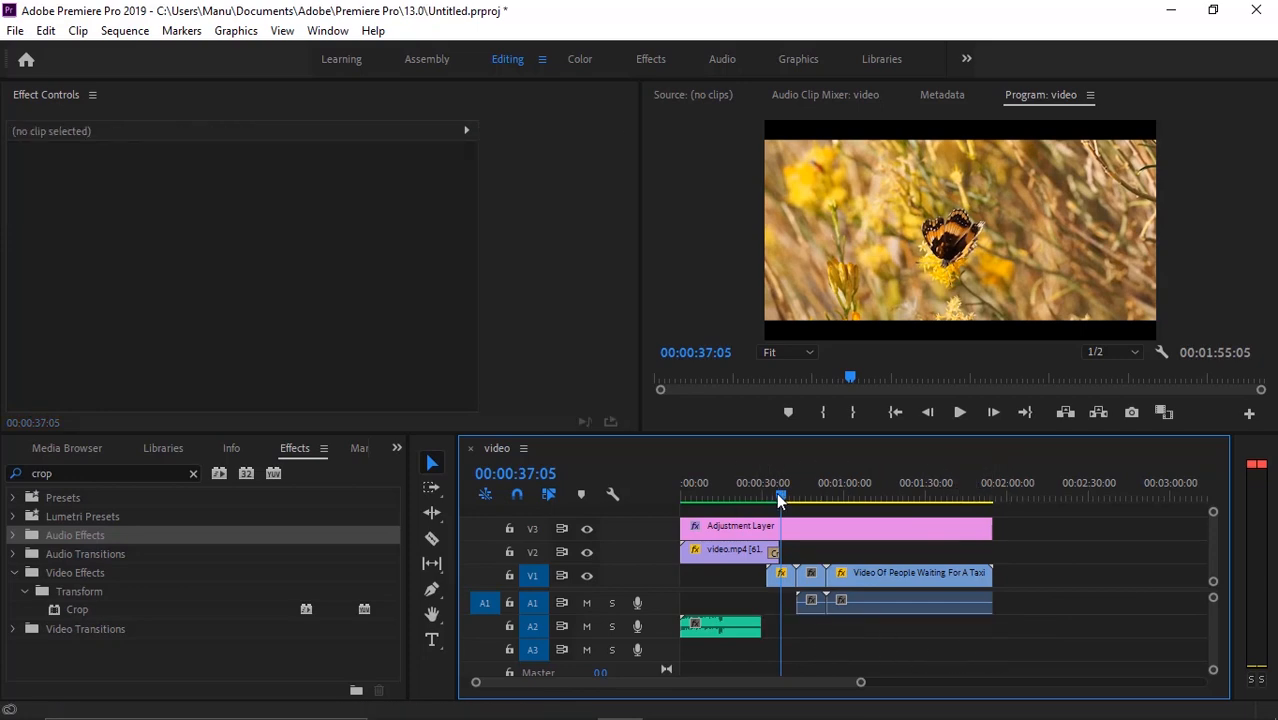
drag(780, 500, 647, 491)
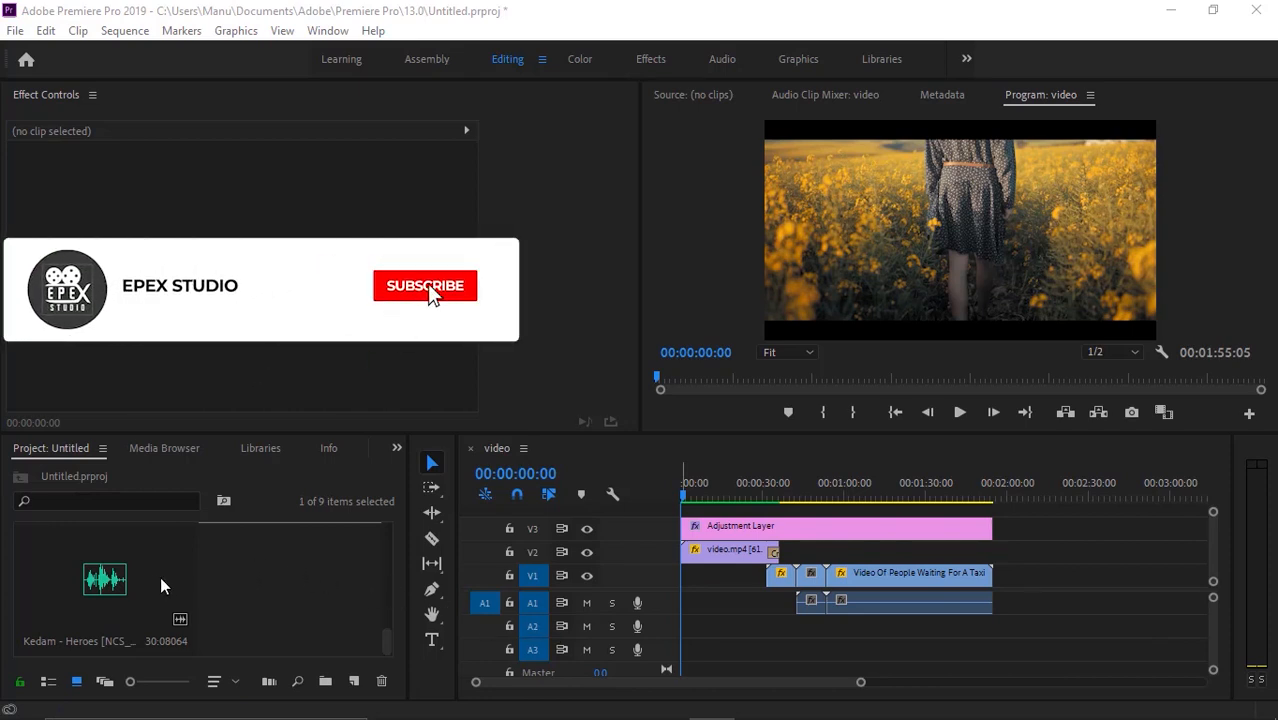
Place the Kedam - Heroes music at the start of track A2 and scrub from its end to the end of the video.
click(127, 579)
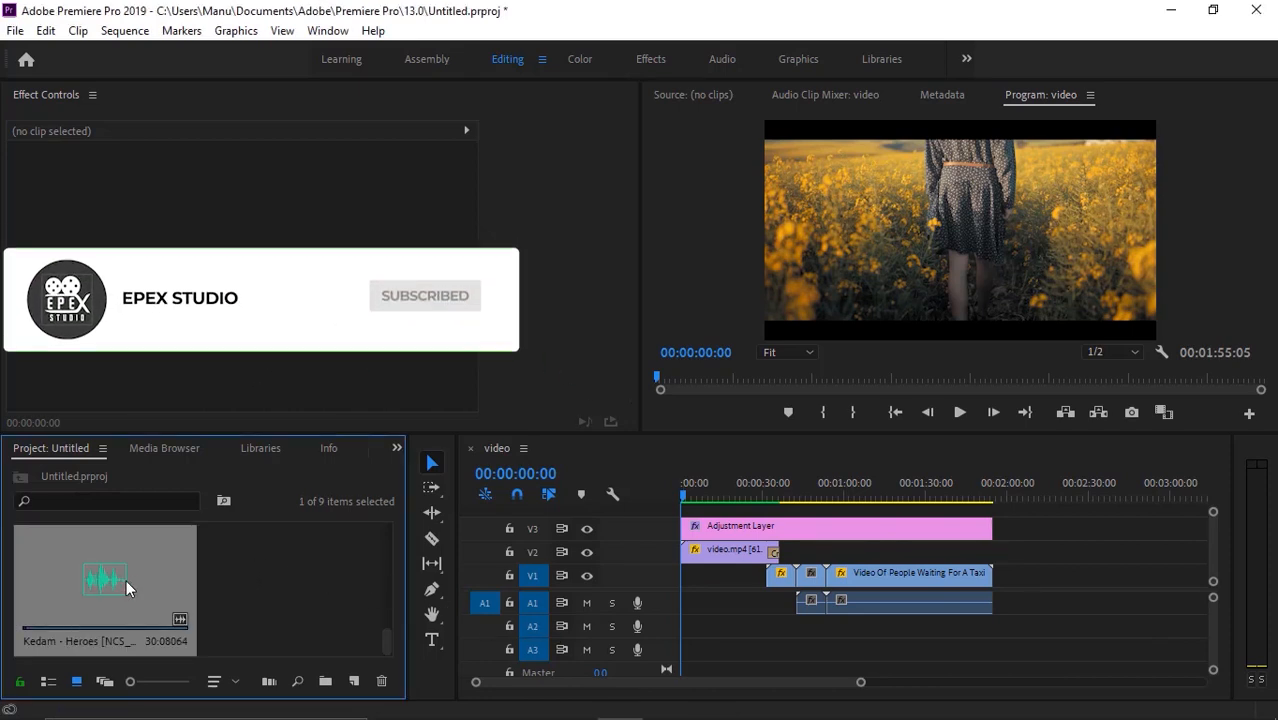
drag(126, 580, 662, 625)
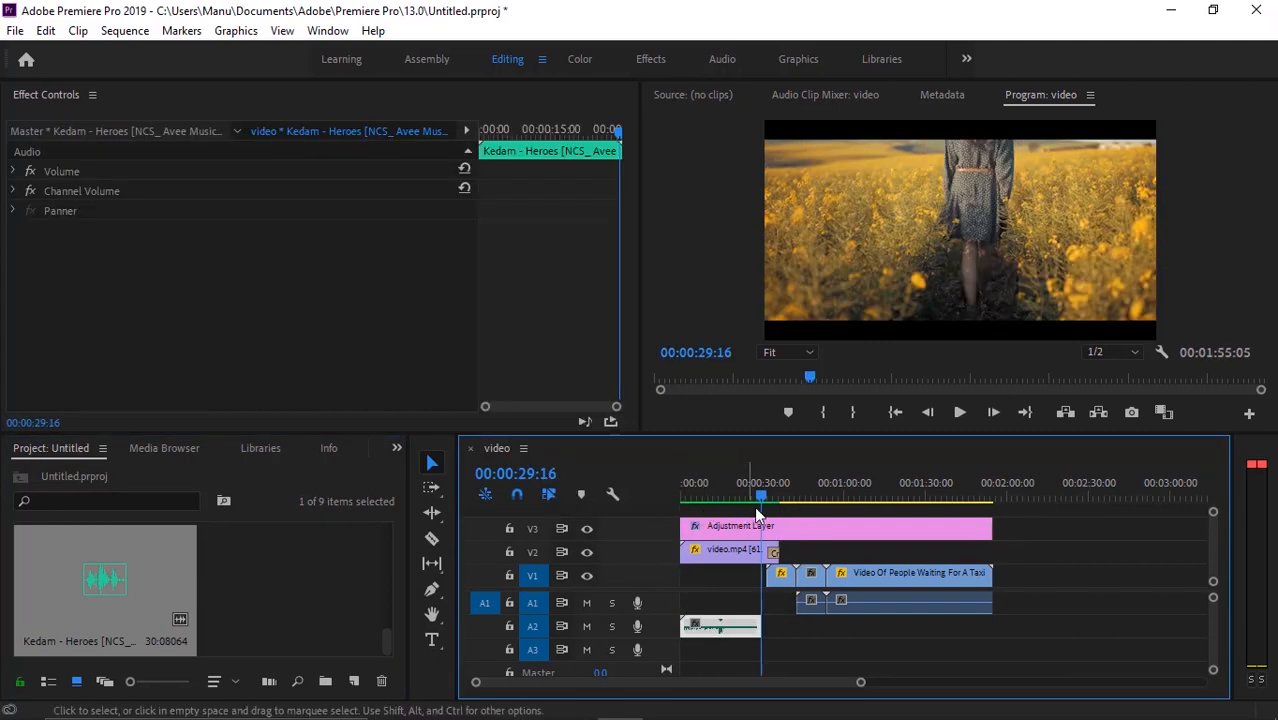
drag(761, 497, 991, 494)
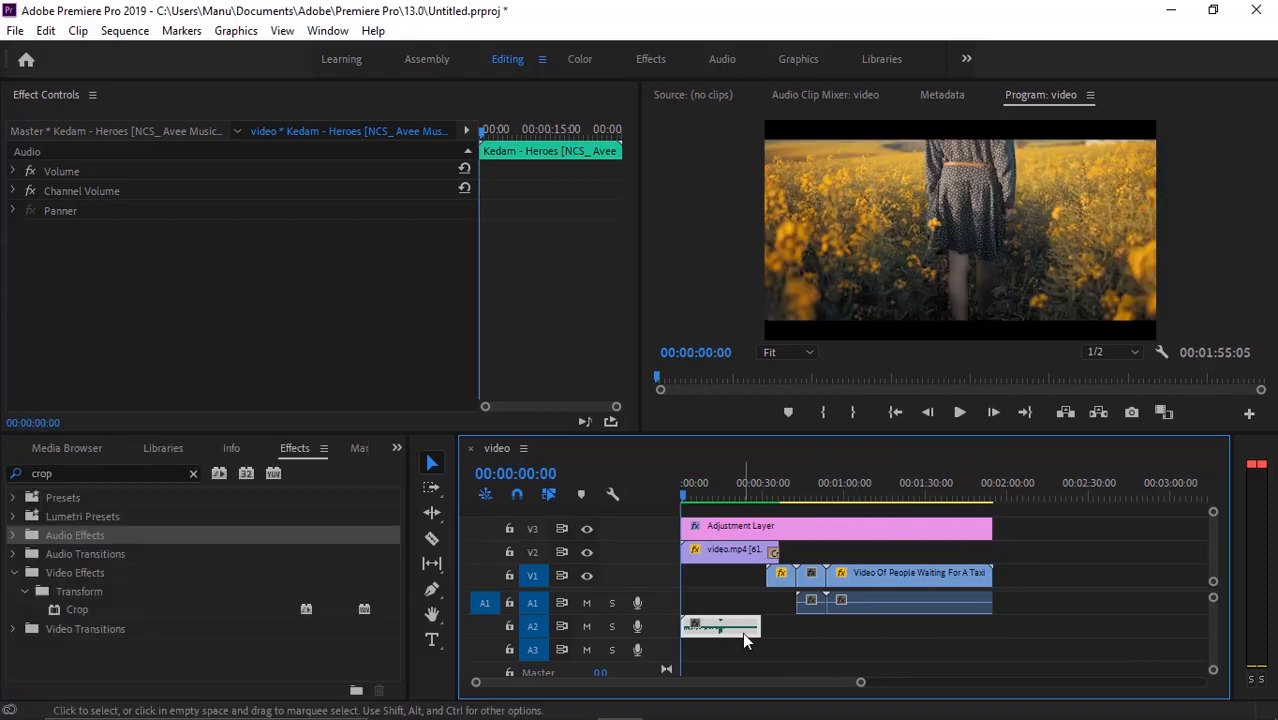
Open the music clip on A2 for editing in Adobe Audition and create a multitrack session named bg.
right_click(742, 632)
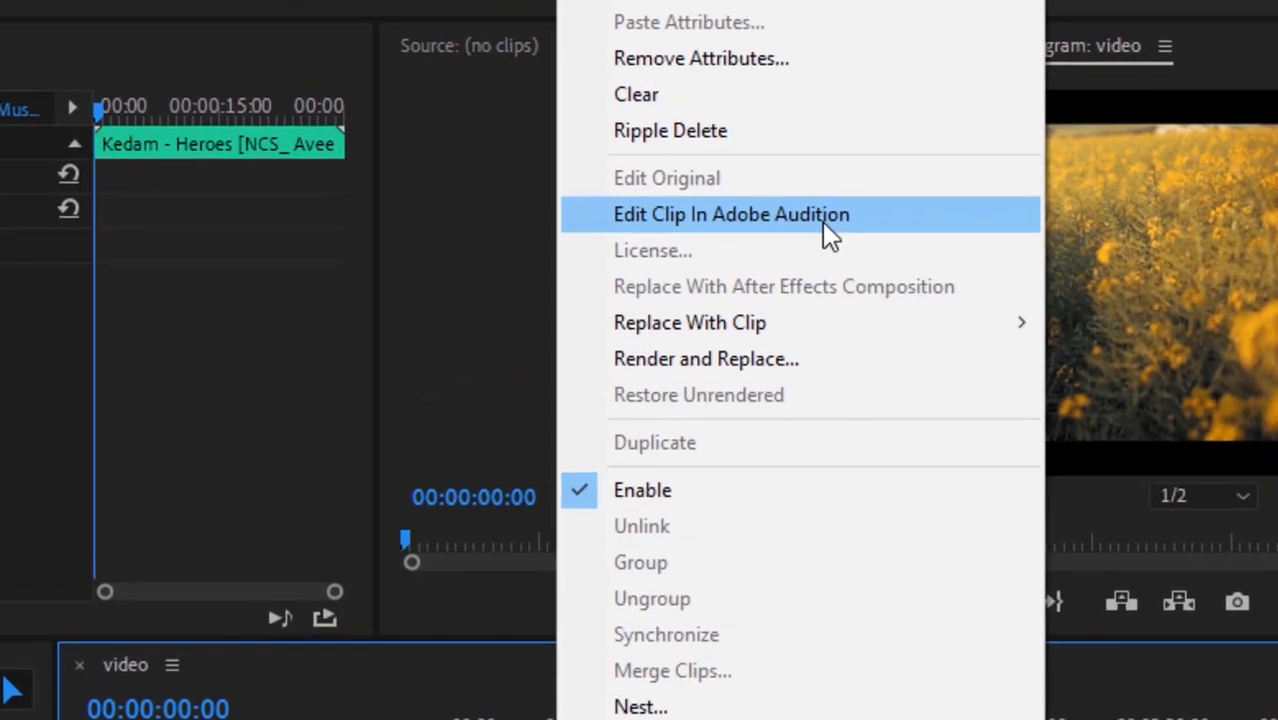
click(815, 205)
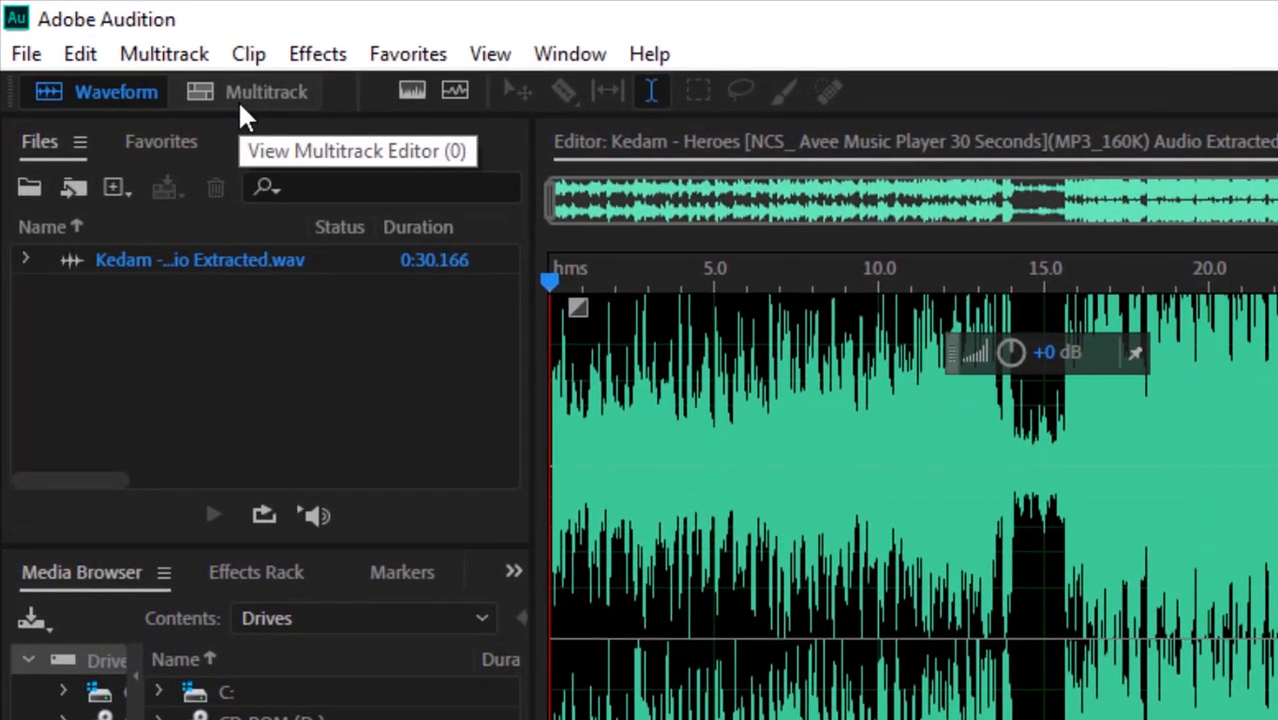
click(237, 93)
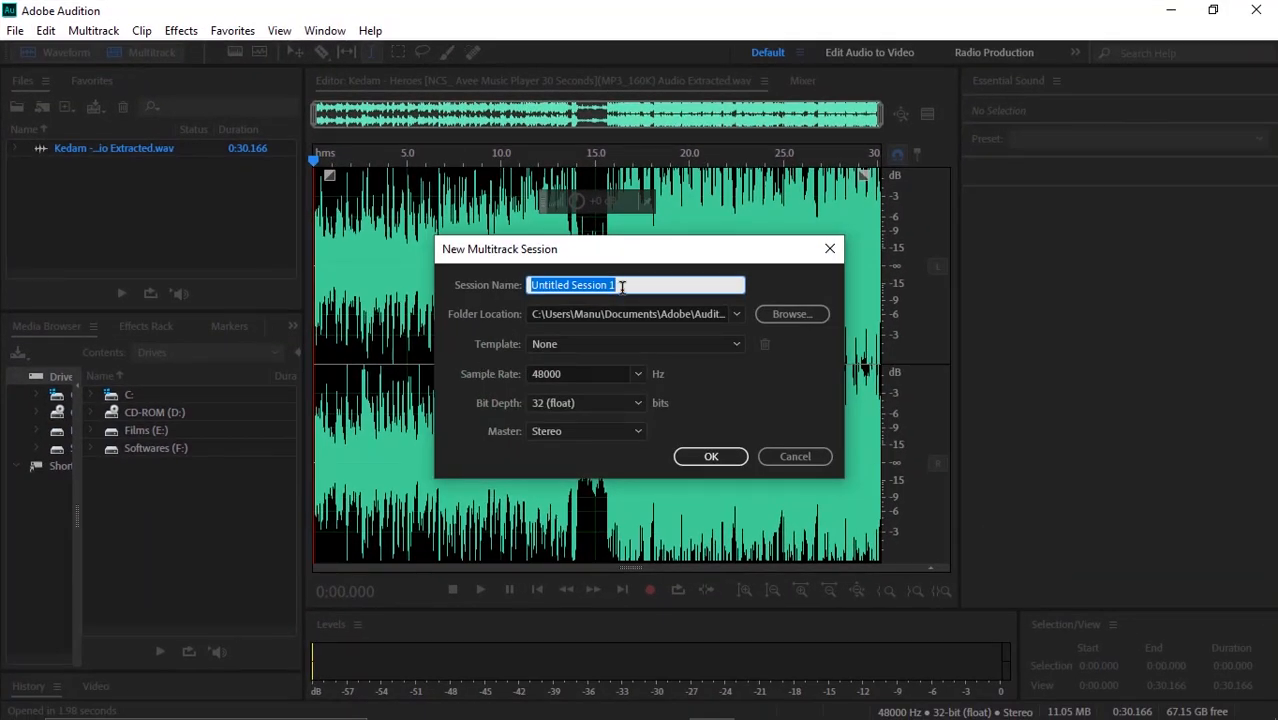
drag(622, 287, 503, 284)
text(bg)
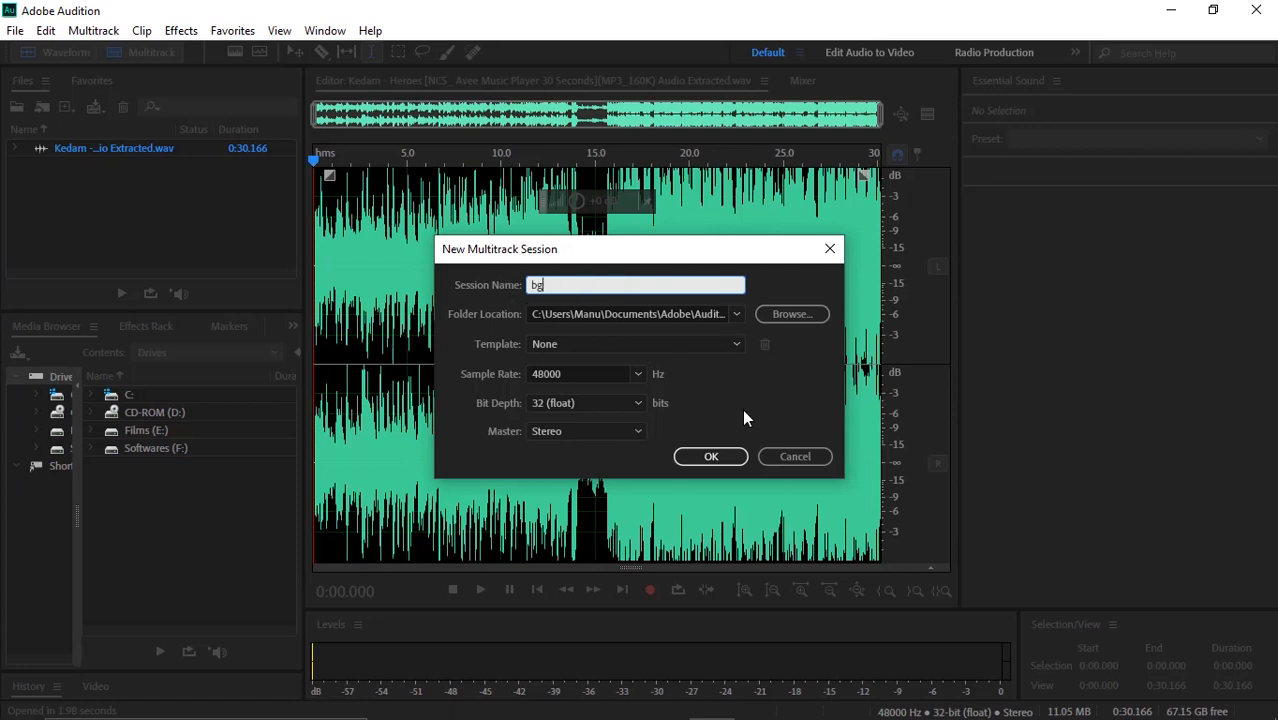
click(722, 457)
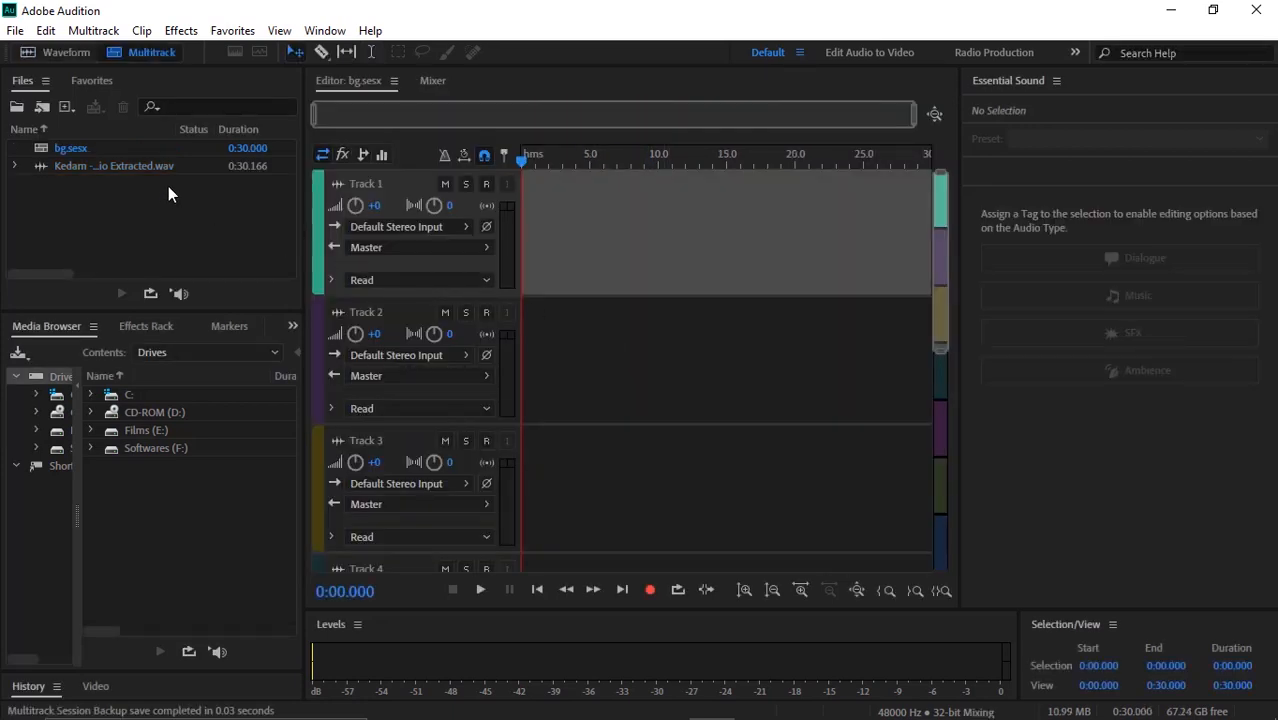
Place the extracted Kedam music file at the start of Track 1 in the bg session.
click(147, 183)
click(142, 162)
drag(133, 165, 546, 262)
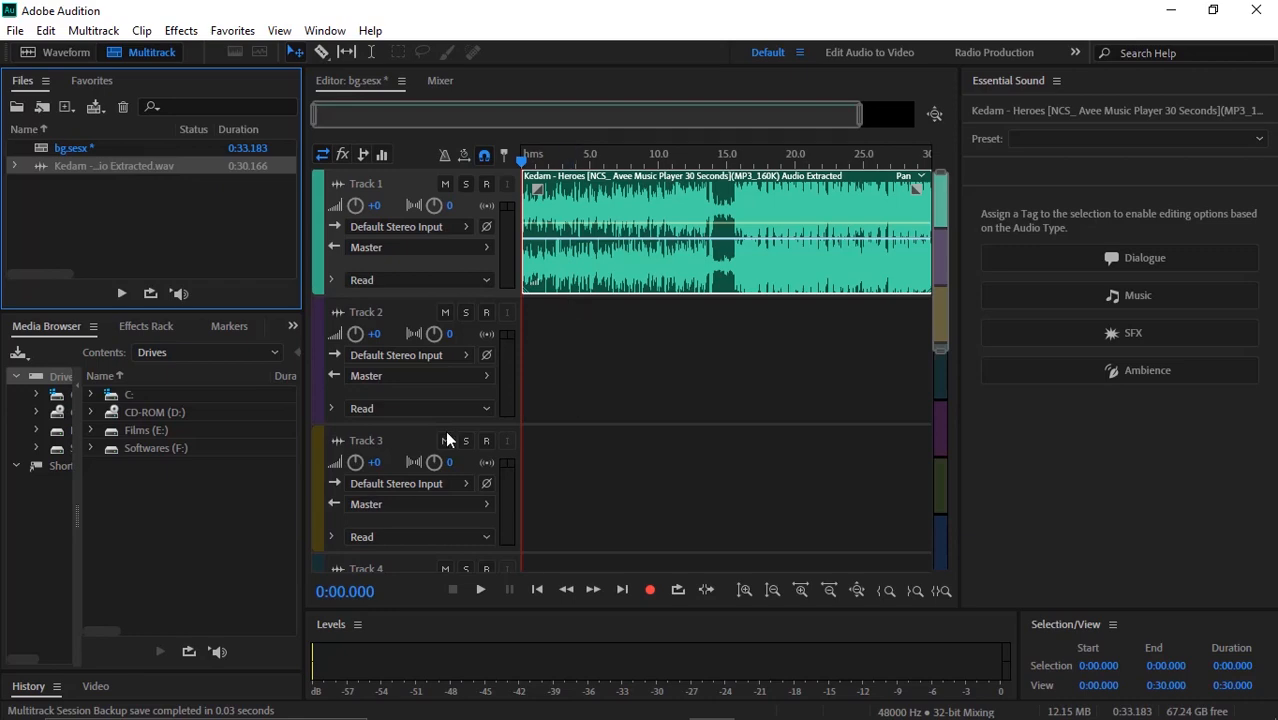
Show the music clip's properties and enable Remix for it.
click(292, 326)
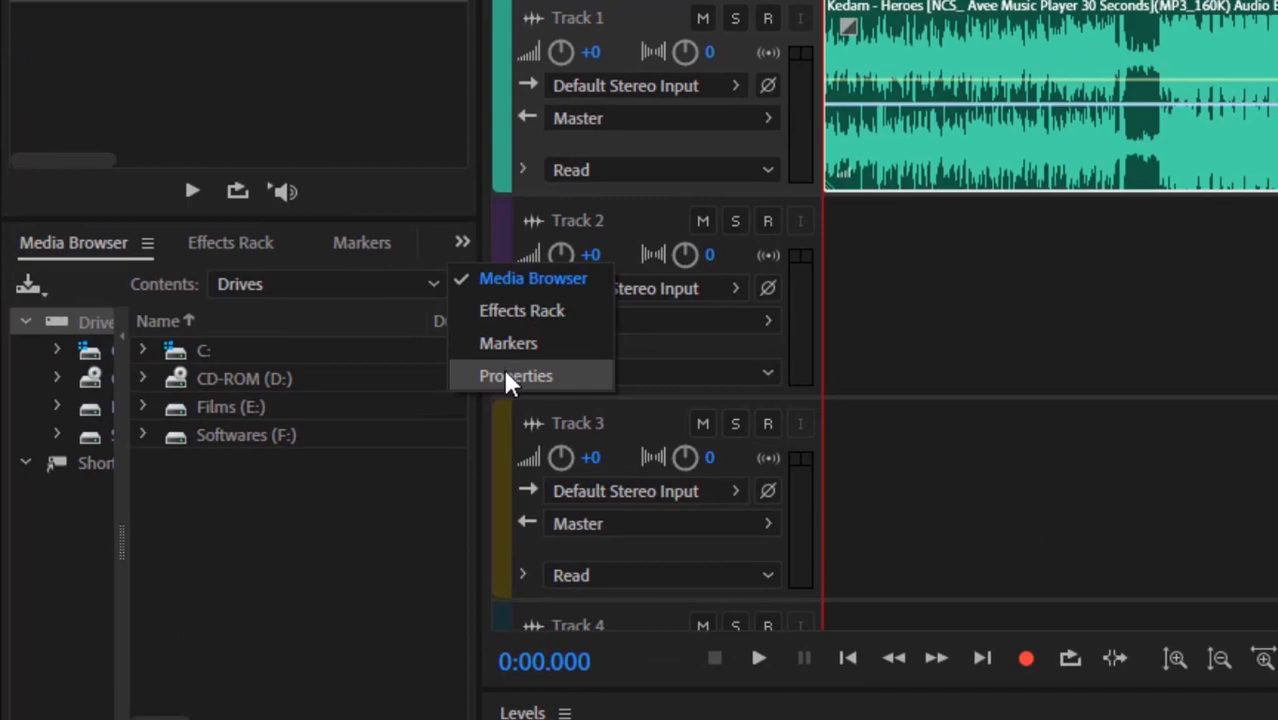
click(507, 377)
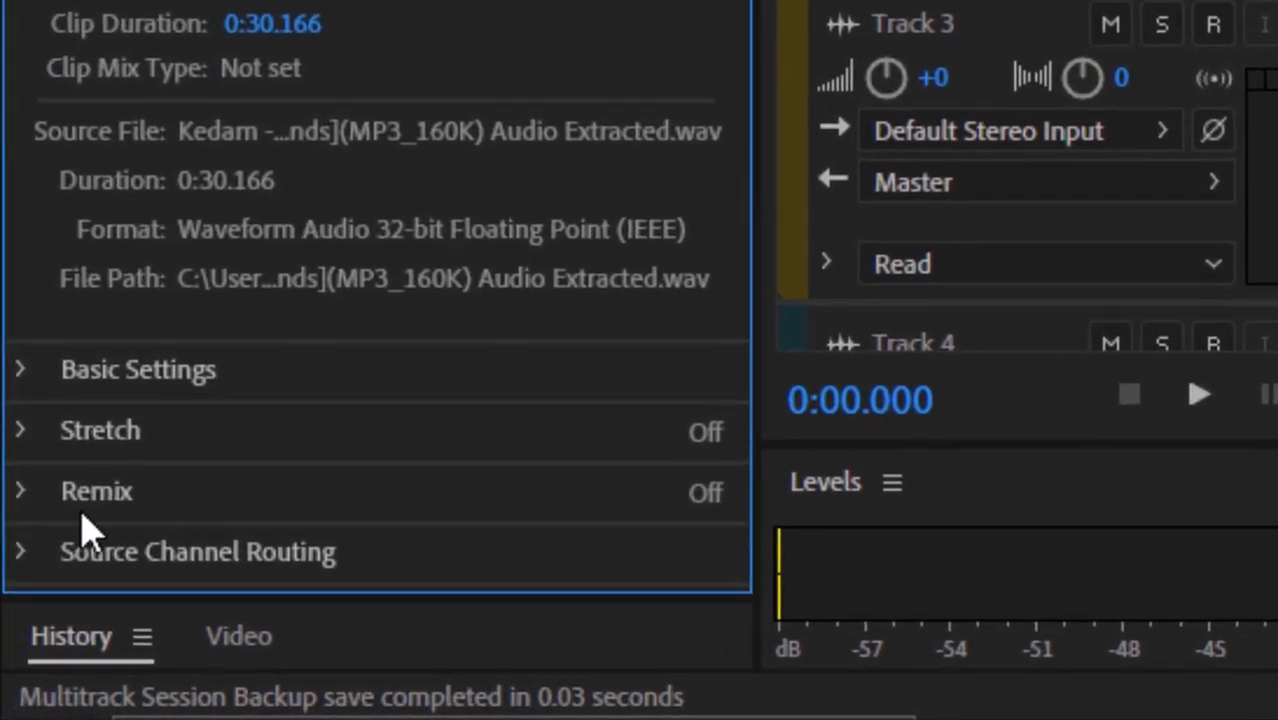
click(30, 492)
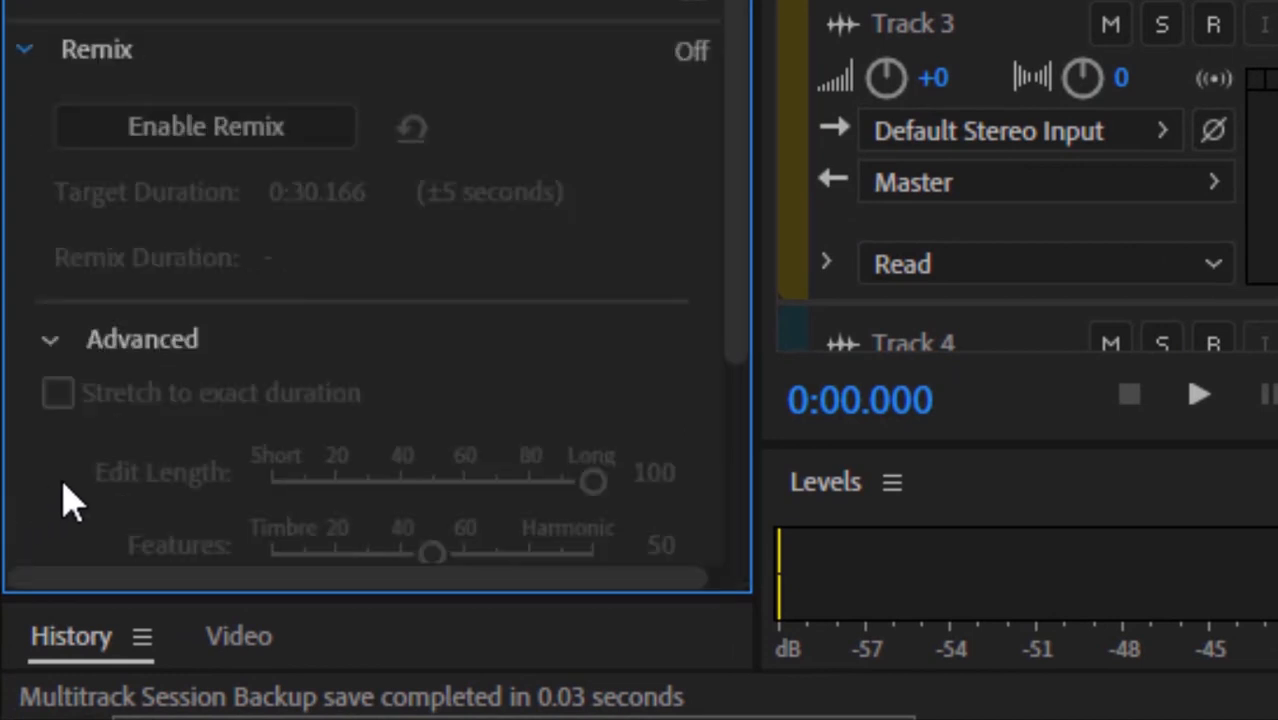
click(275, 140)
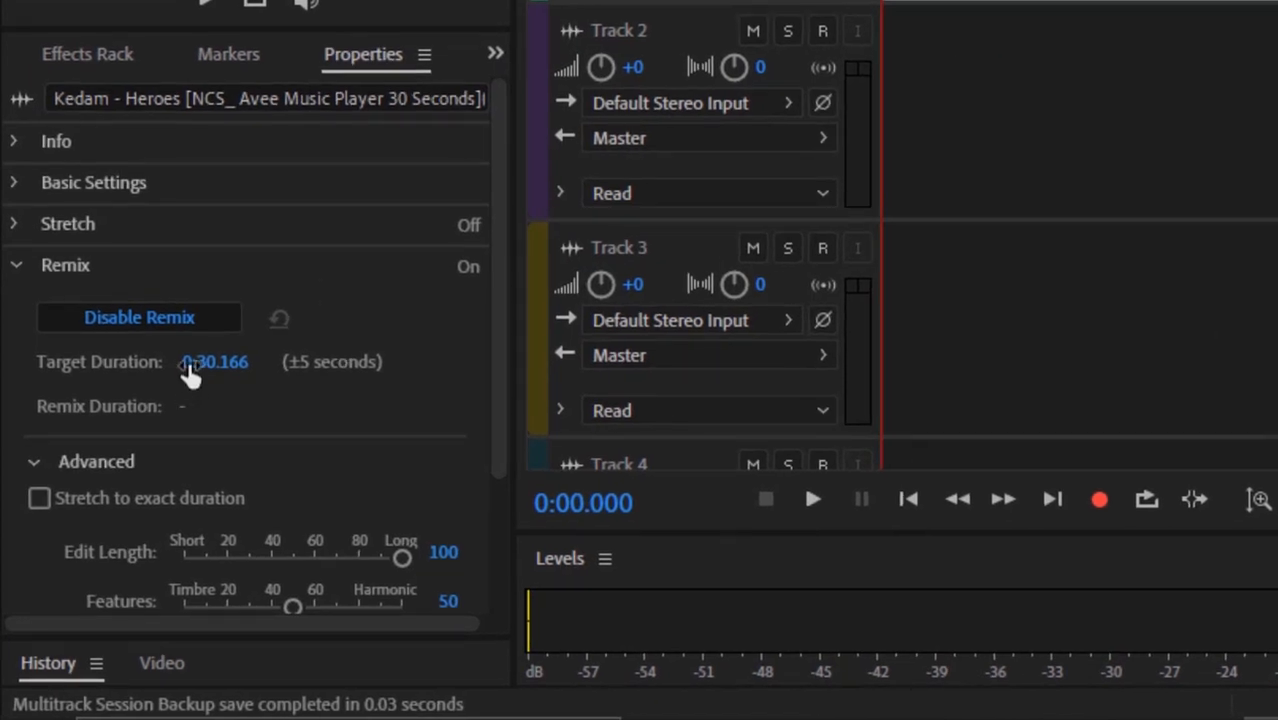
Set the Remix target duration of the music clip to 1:54.15.
click(190, 364)
click(199, 365)
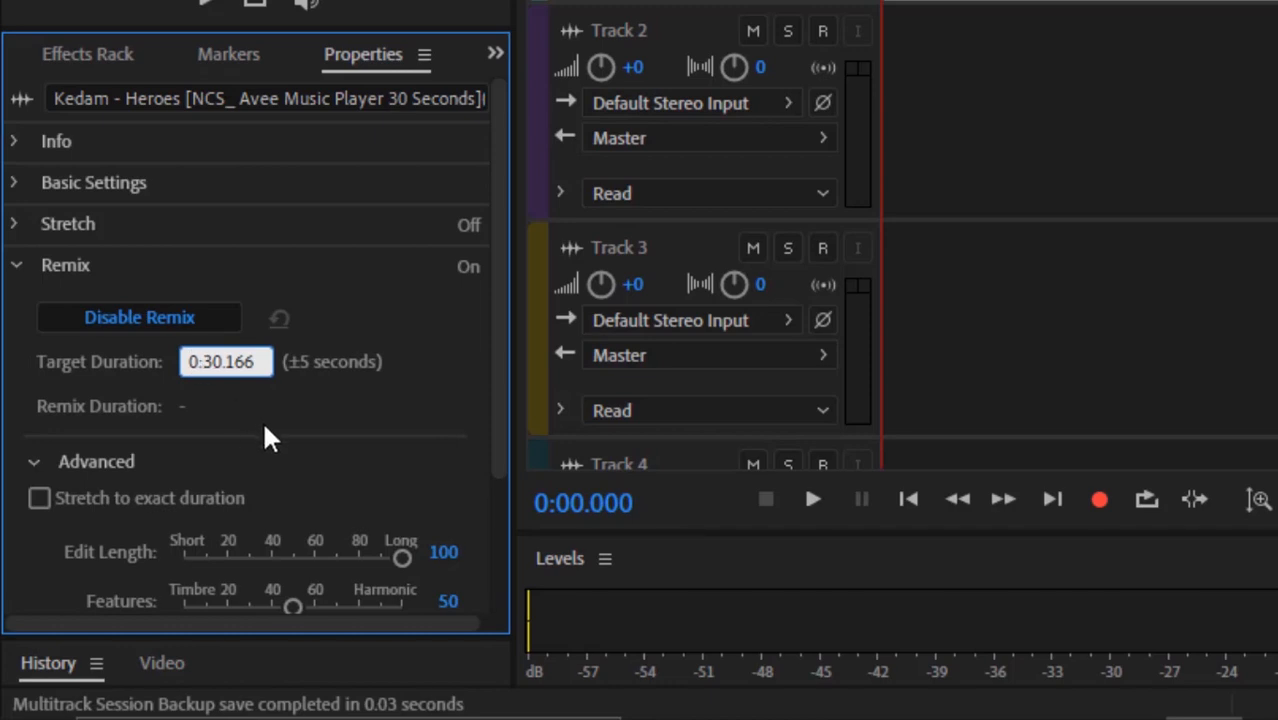
key(BackSpace)
key(BackSpace)
text(1:)
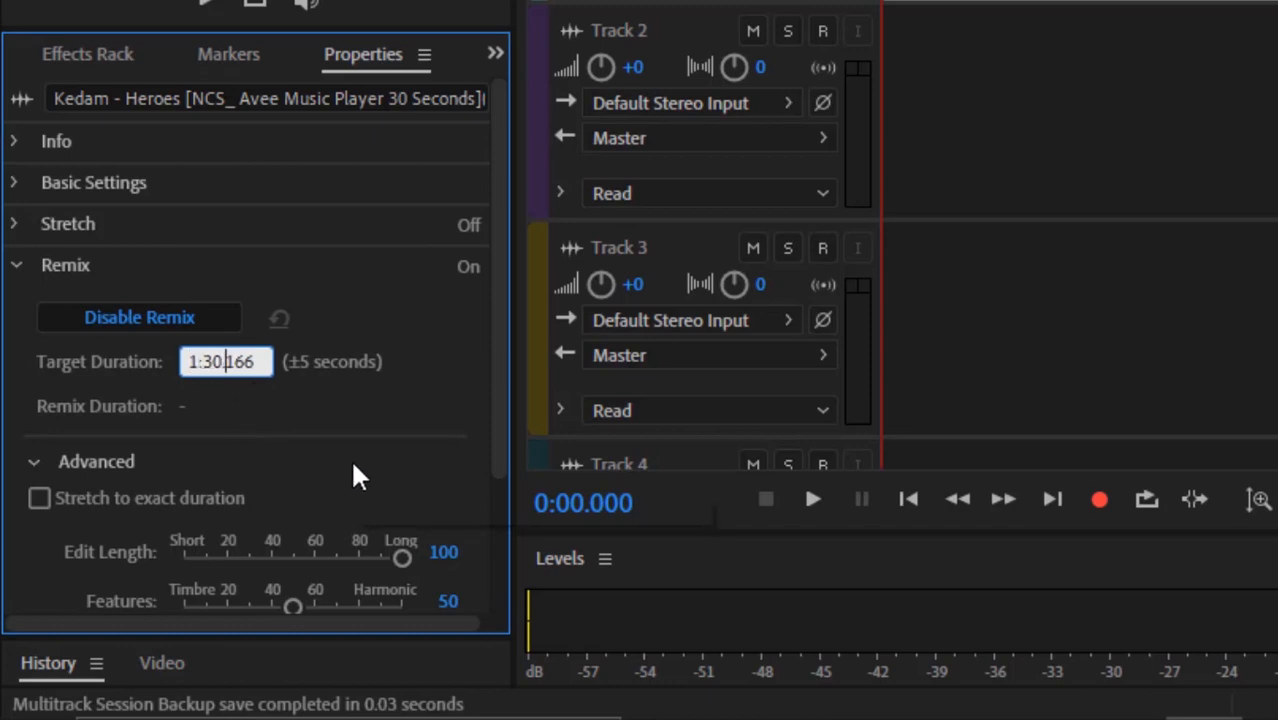
key(Delete)
key(Delete)
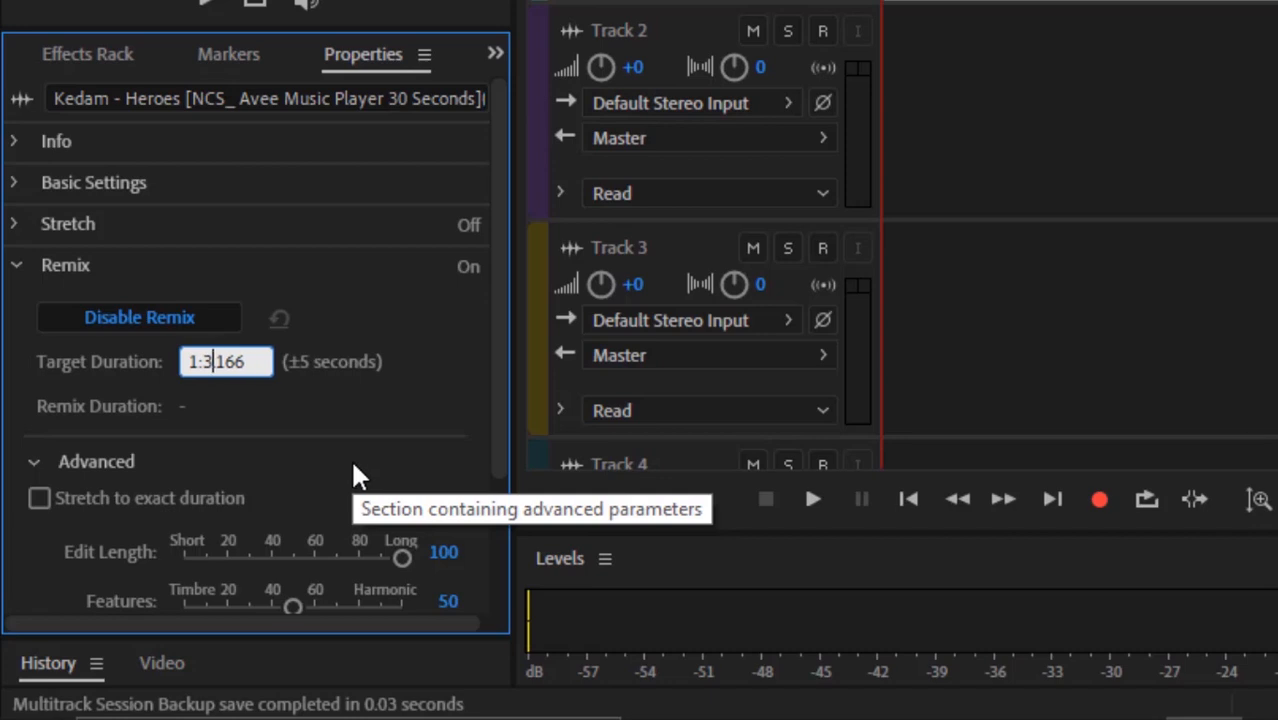
text(54)
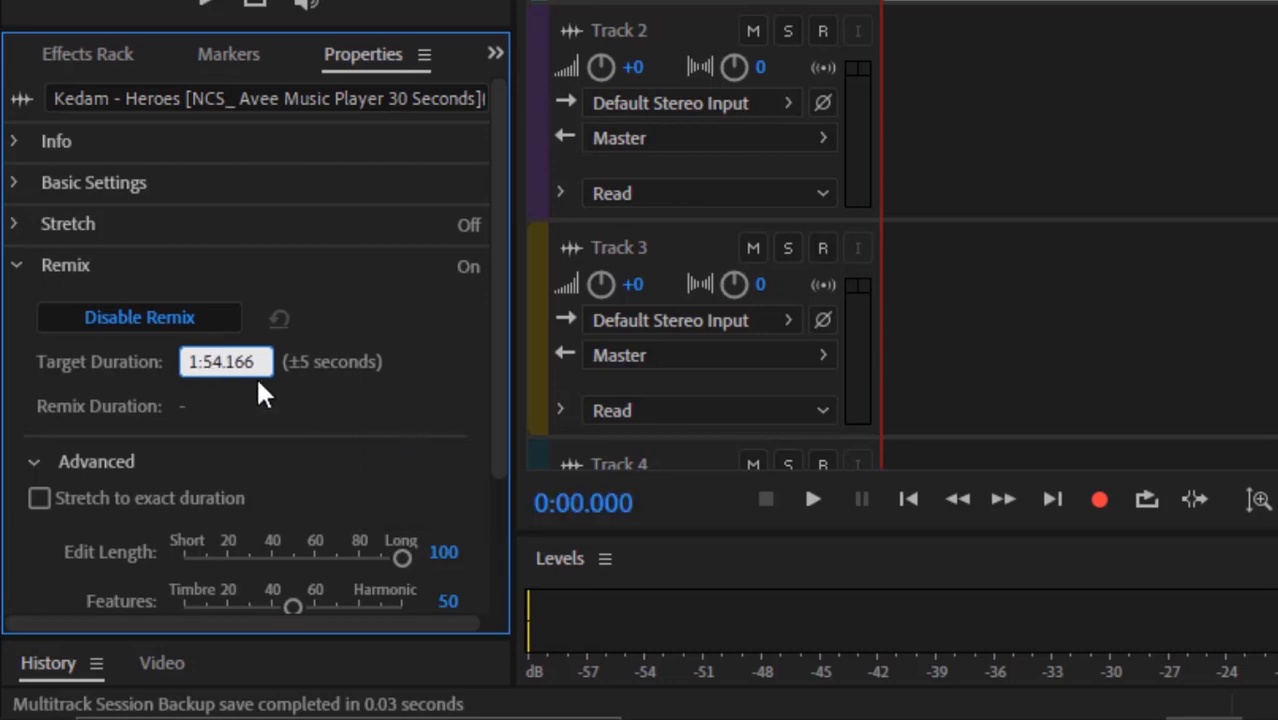
key(BackSpace)
key(BackSpace)
key(BackSpace)
key(BackSpace)
text(.15)
key(Return)
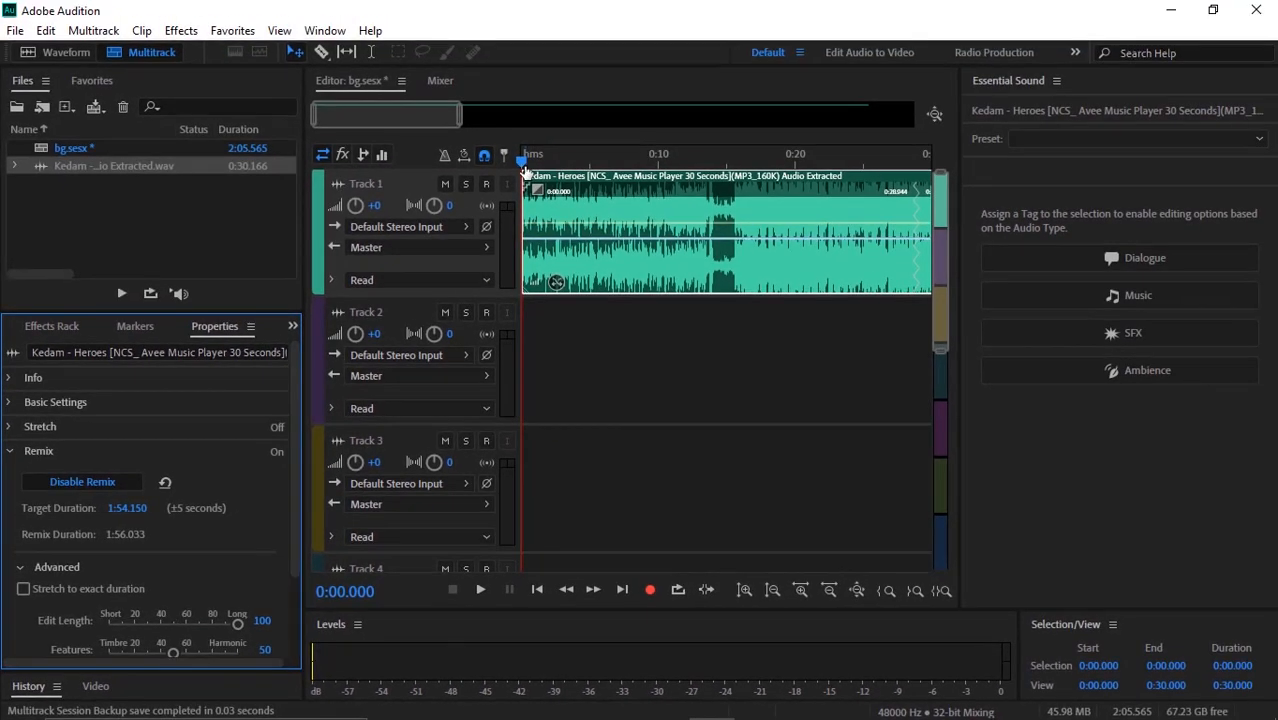
Play the remixed music from the start and listen across several of its remix joins on Track 1.
mouse_move(522, 165)
mouse_down()
mouse_move(710, 164)
mouse_move(512, 178)
mouse_up()
scroll(705, 306, down, 1)
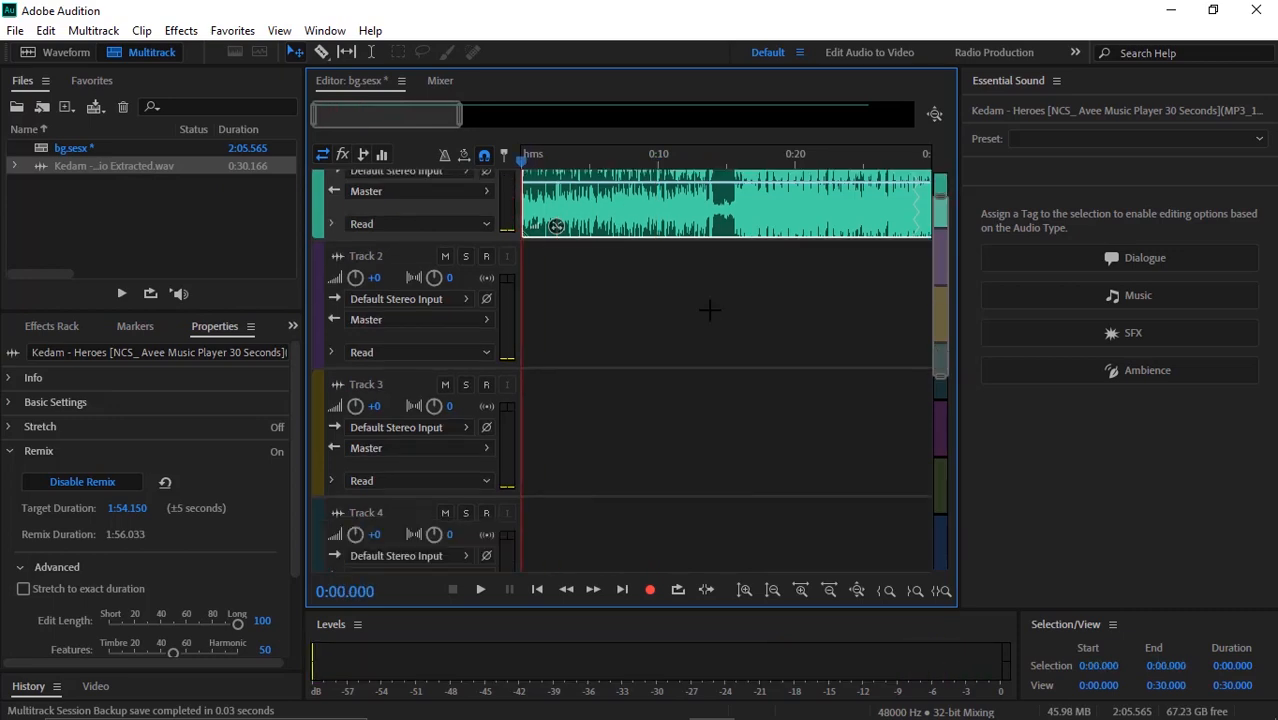
scroll(709, 311, up, 1)
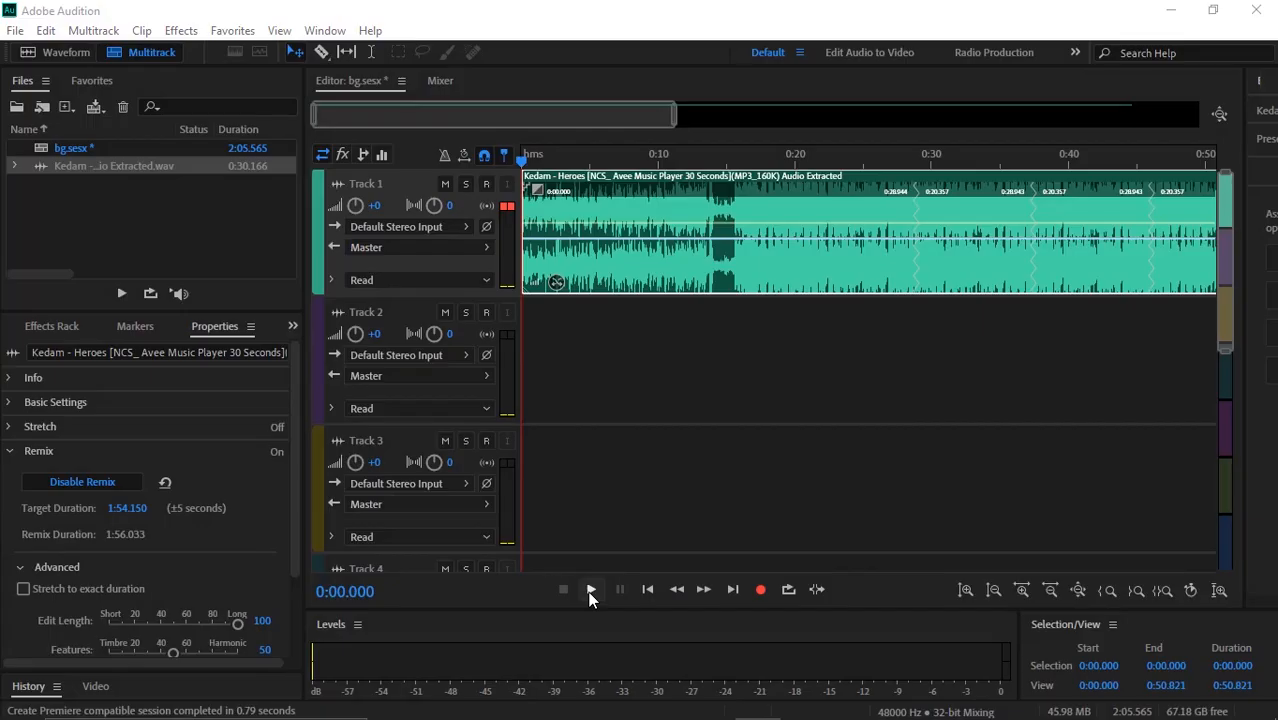
click(590, 590)
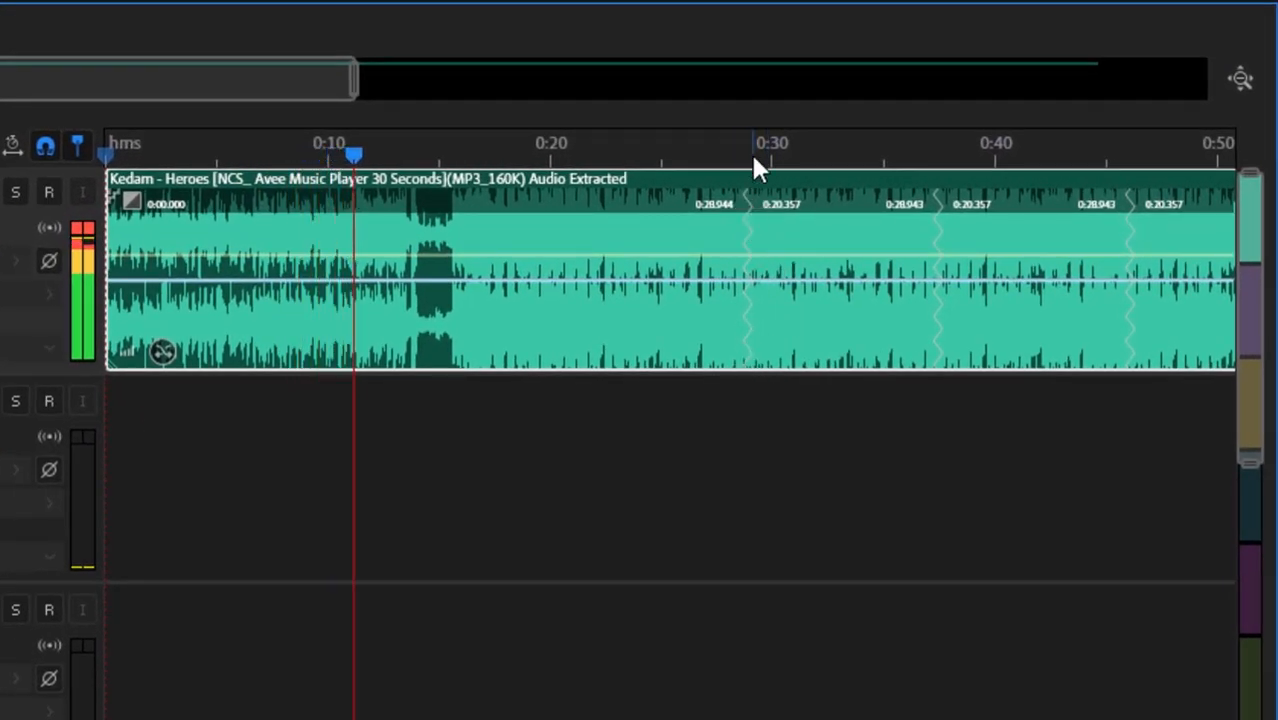
drag(751, 152, 735, 160)
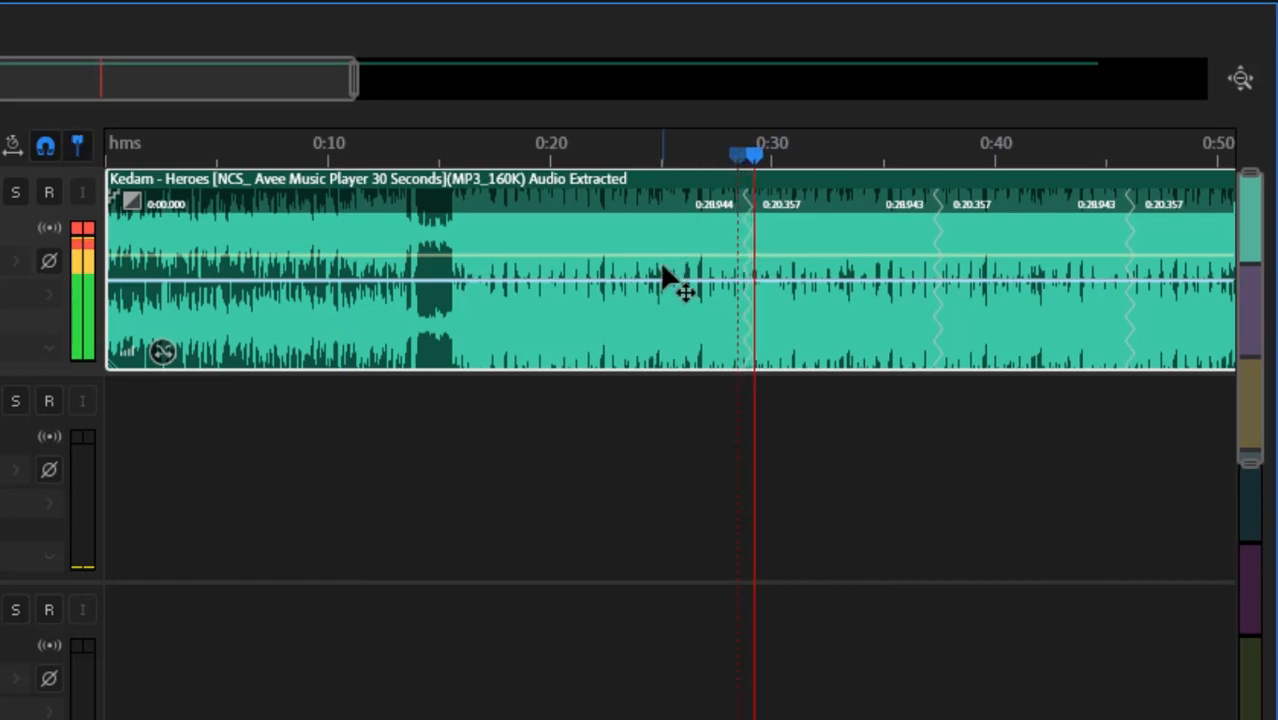
click(714, 158)
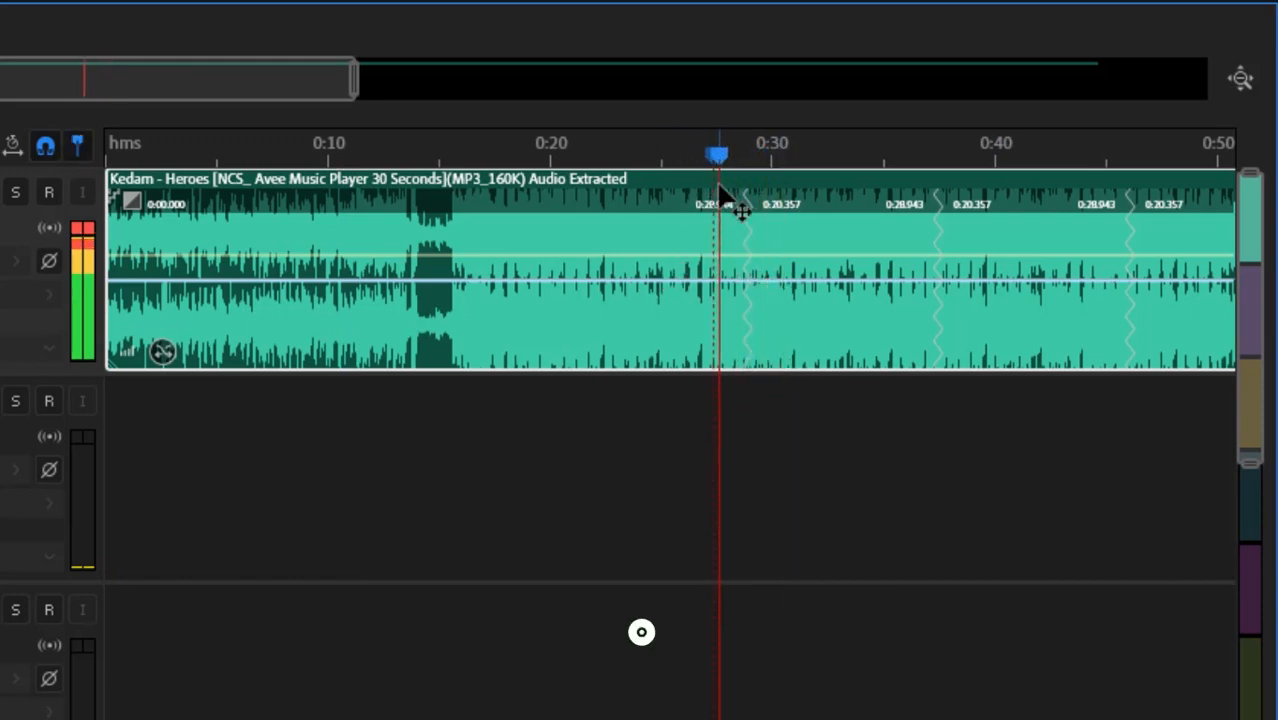
click(914, 156)
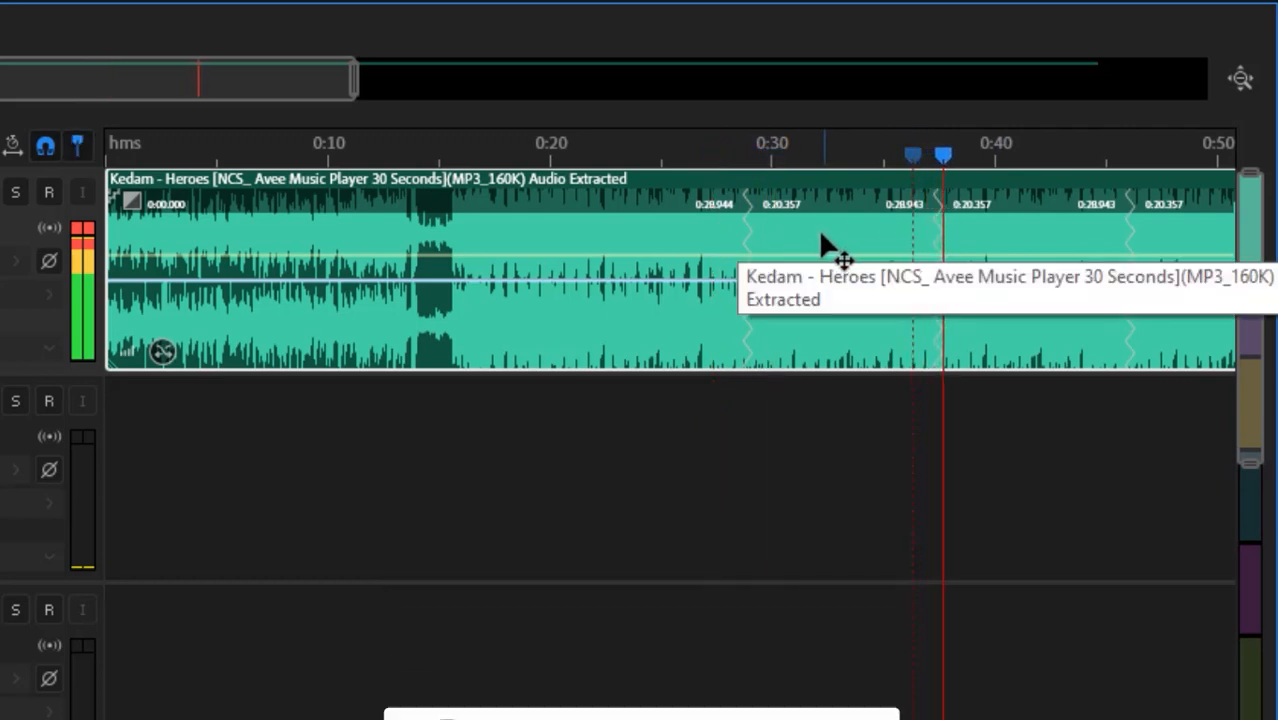
click(1086, 150)
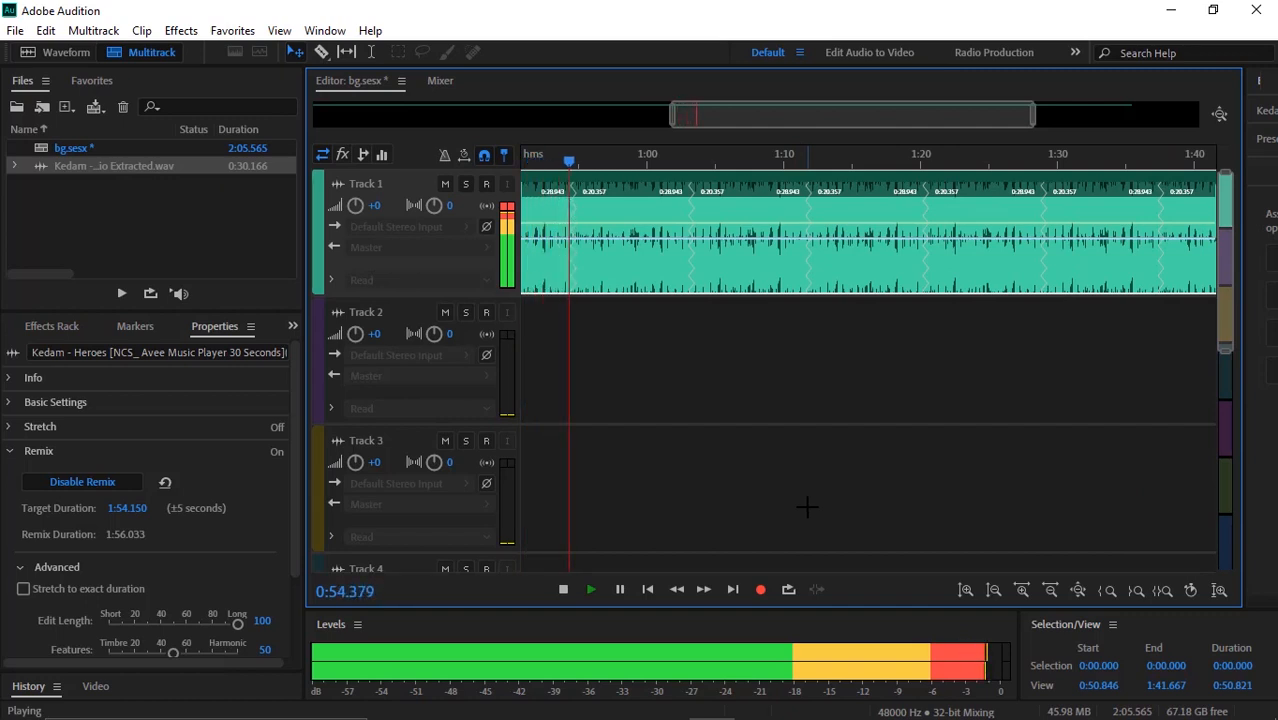
key(space)
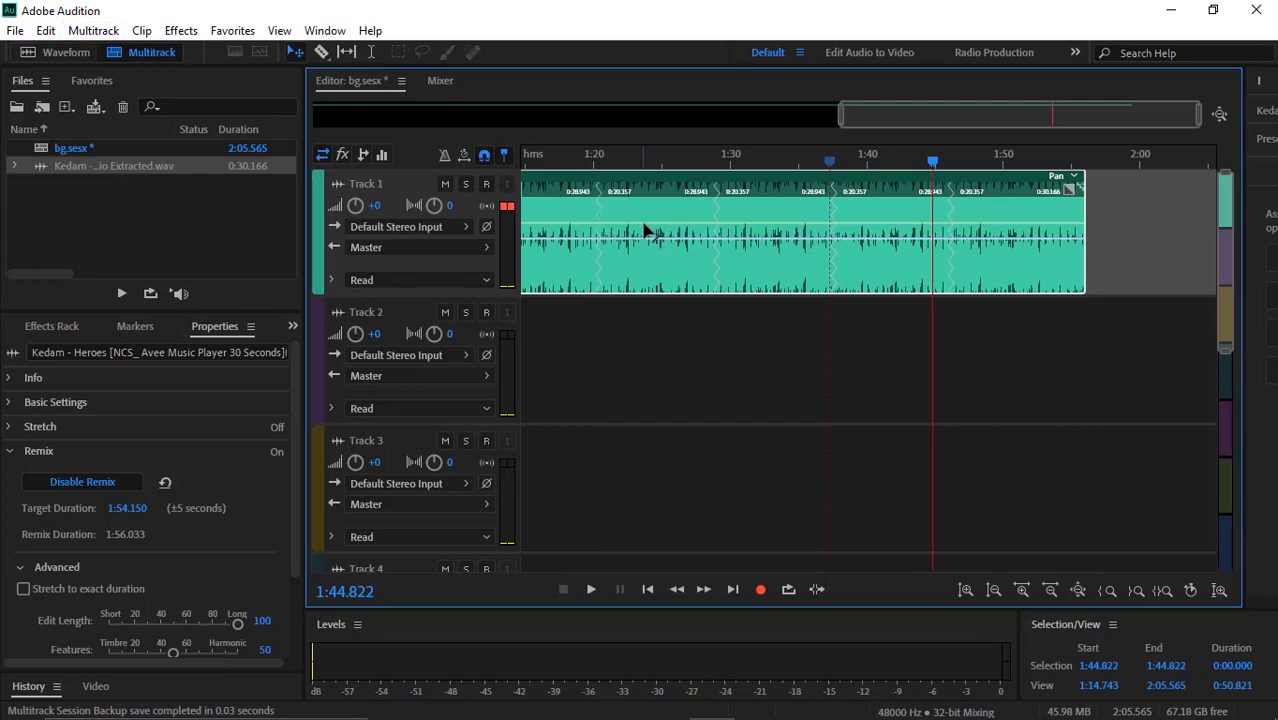
Export the bg session to Premiere Pro with each track as a stem, and copy it to a new audio track in the active sequence.
click(21, 33)
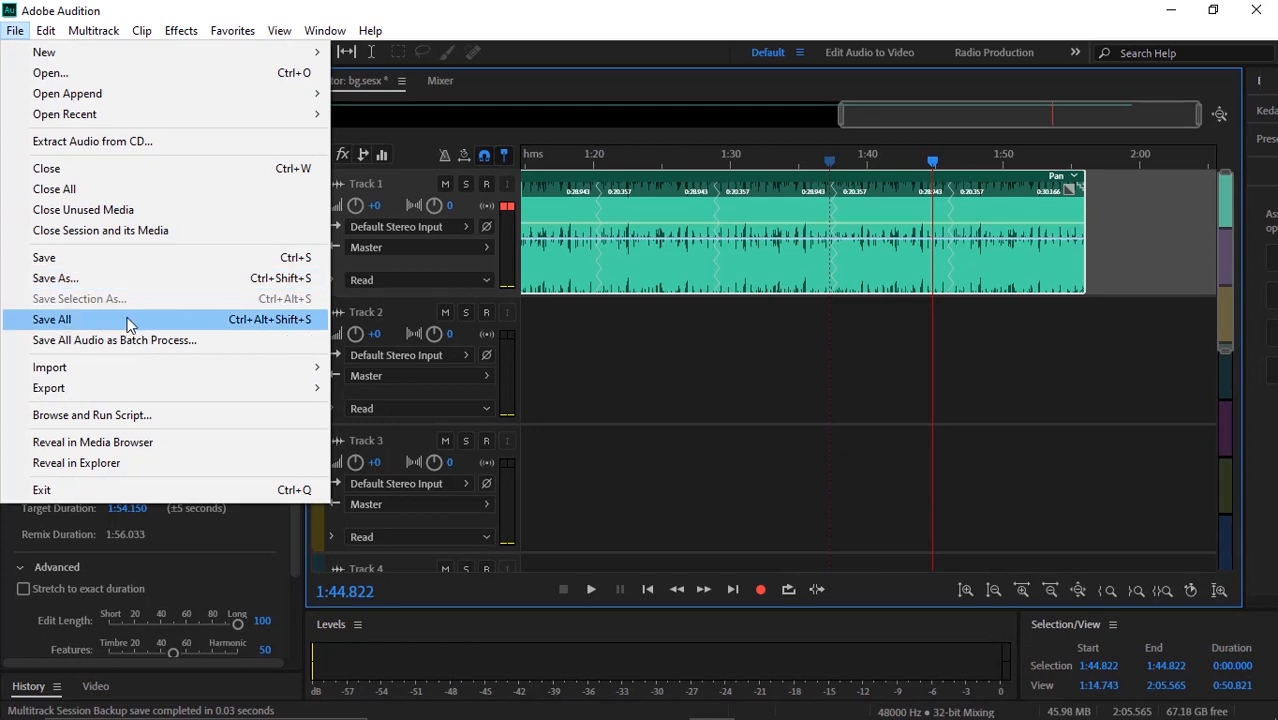
mouse_move(80, 392)
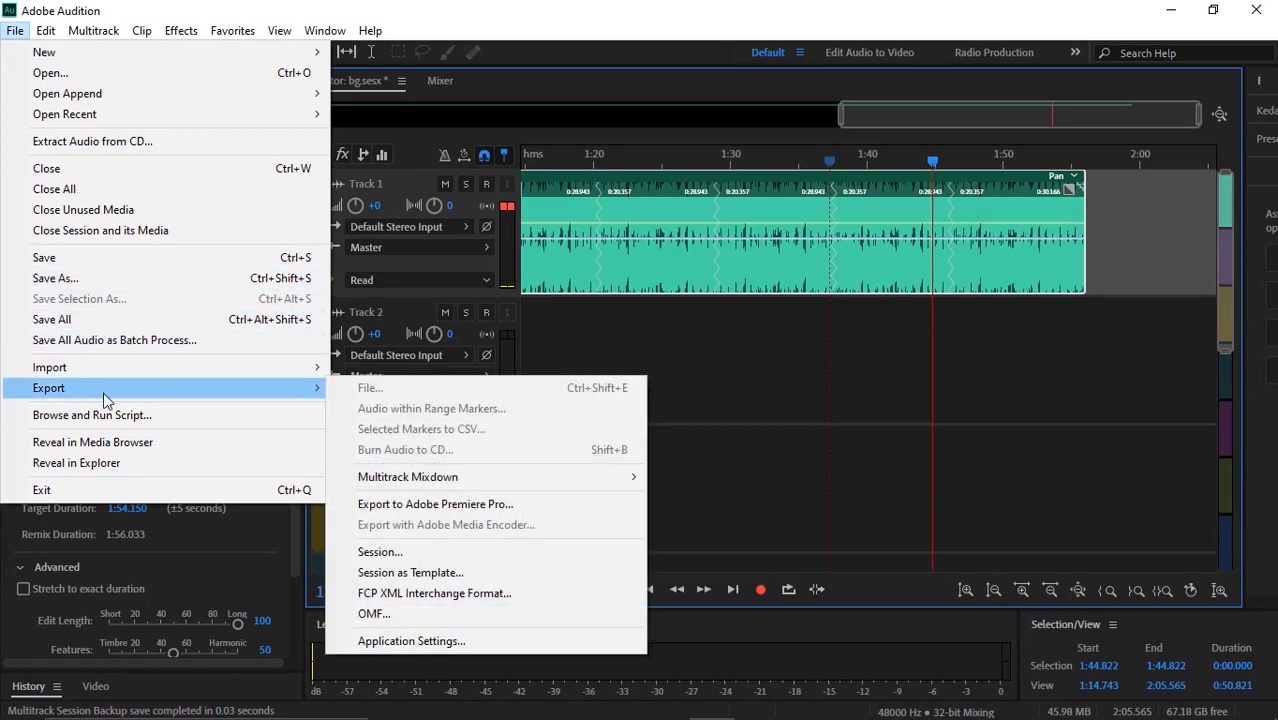
click(434, 505)
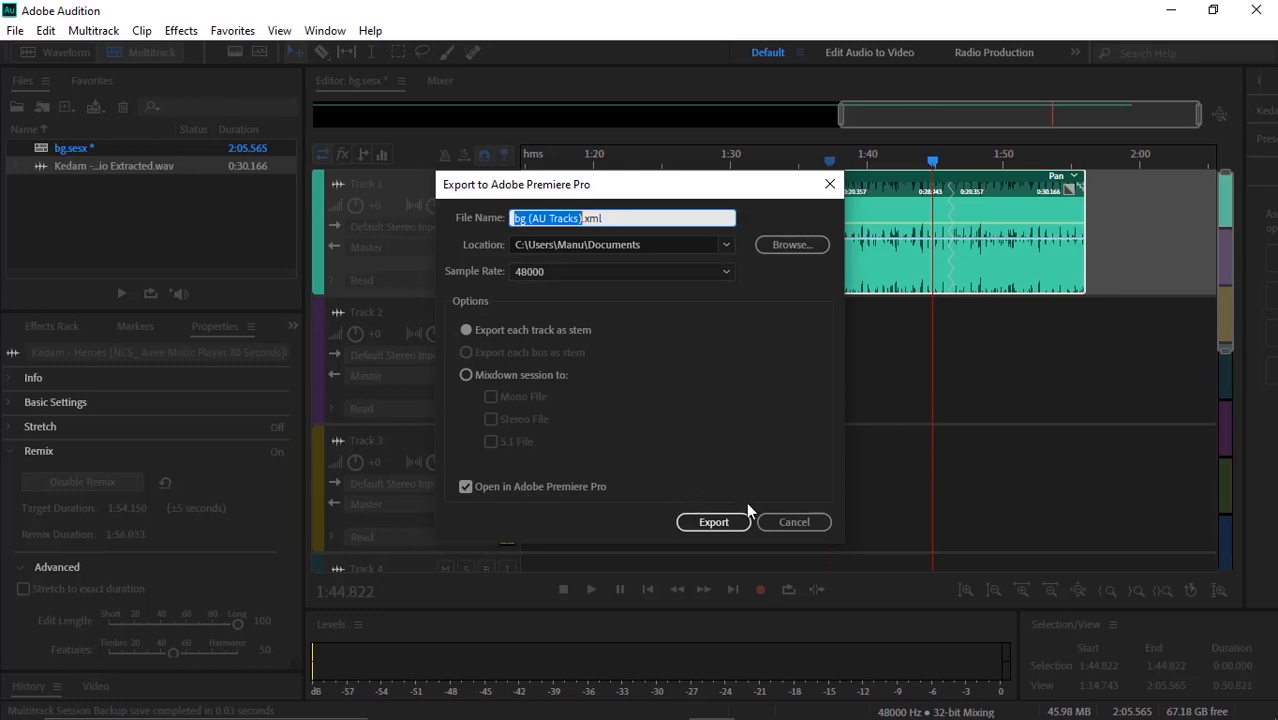
click(732, 524)
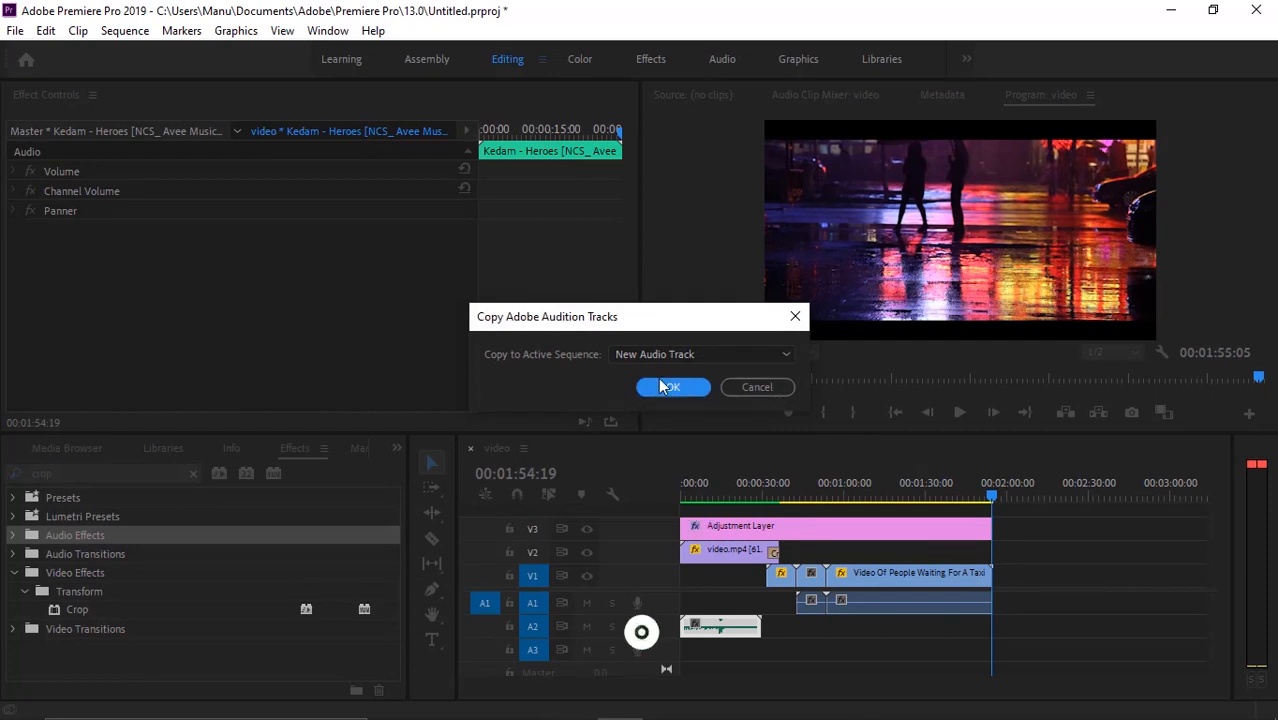
click(670, 390)
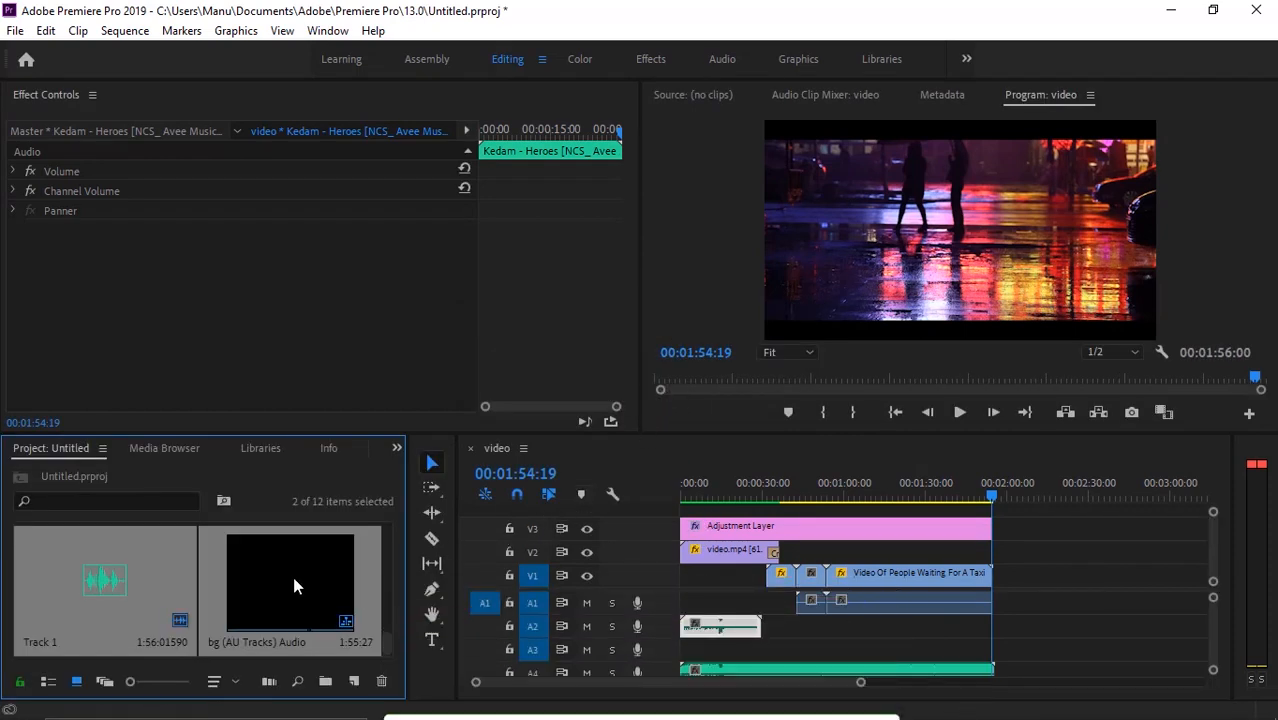
Move the remixed Track 1 clip in the video sequence from audio track A4 up to A3.
click(142, 579)
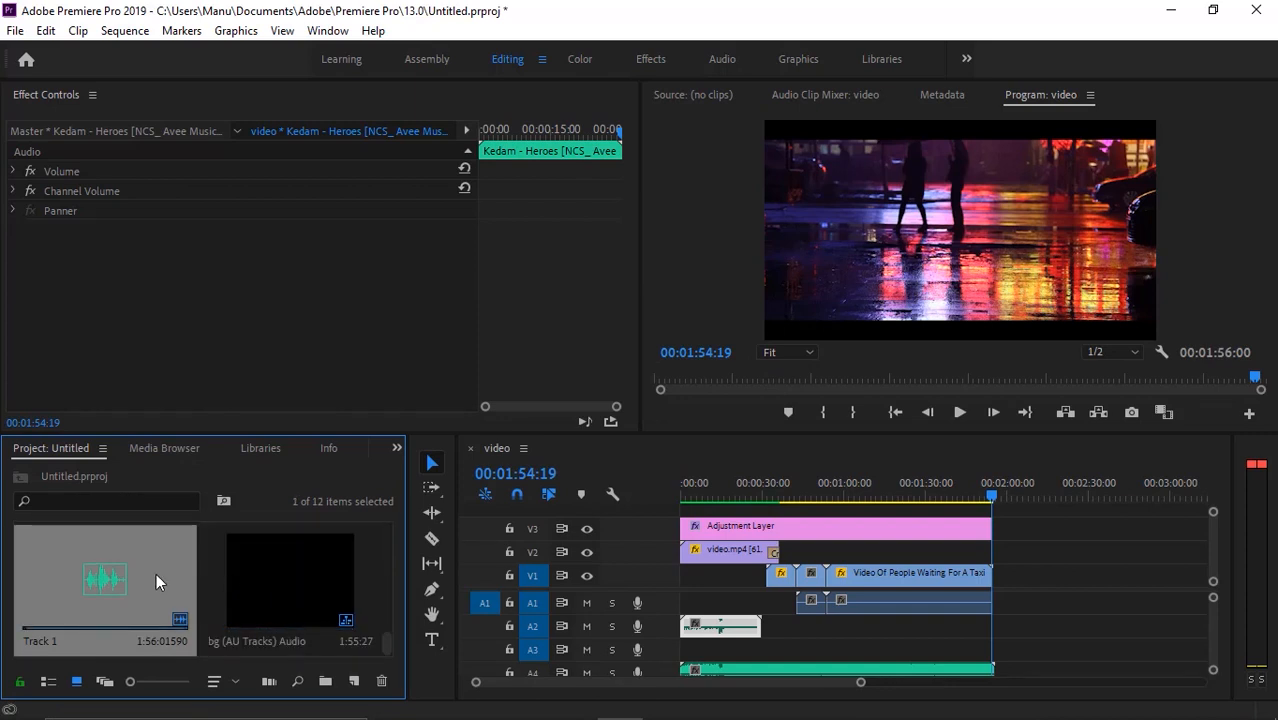
scroll(890, 607, down, 2)
scroll(878, 607, up, 2)
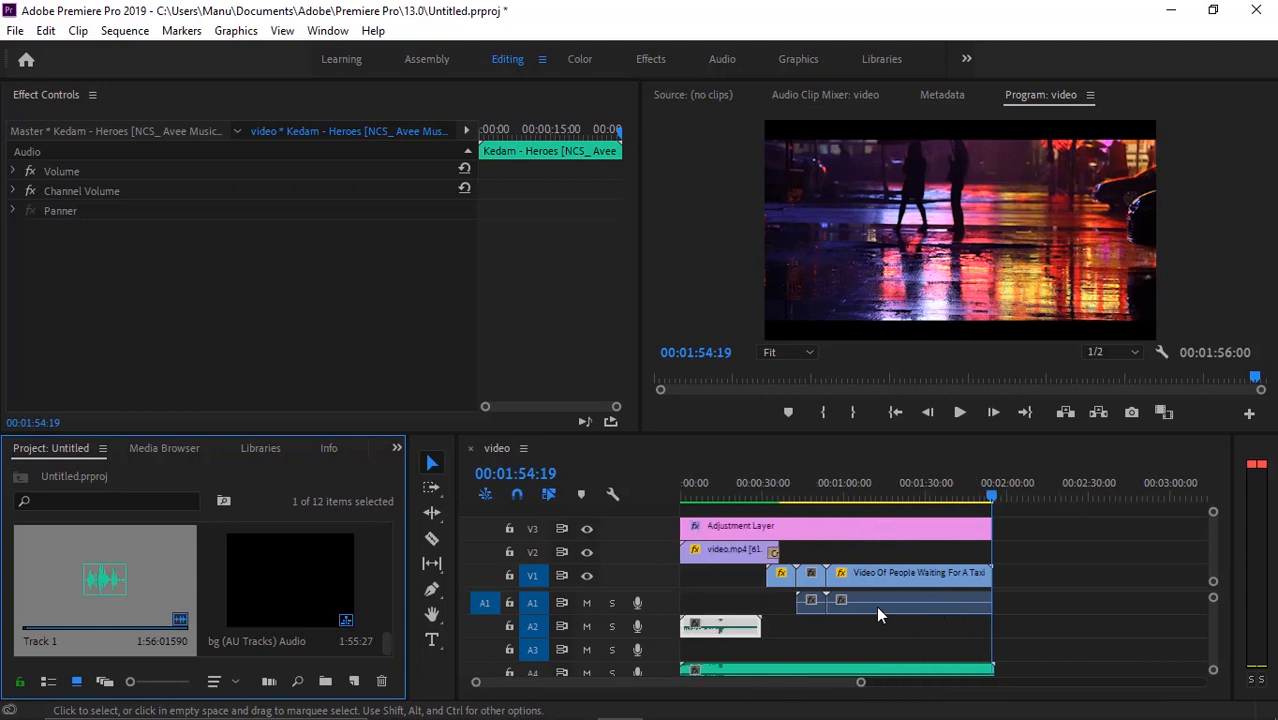
click(822, 645)
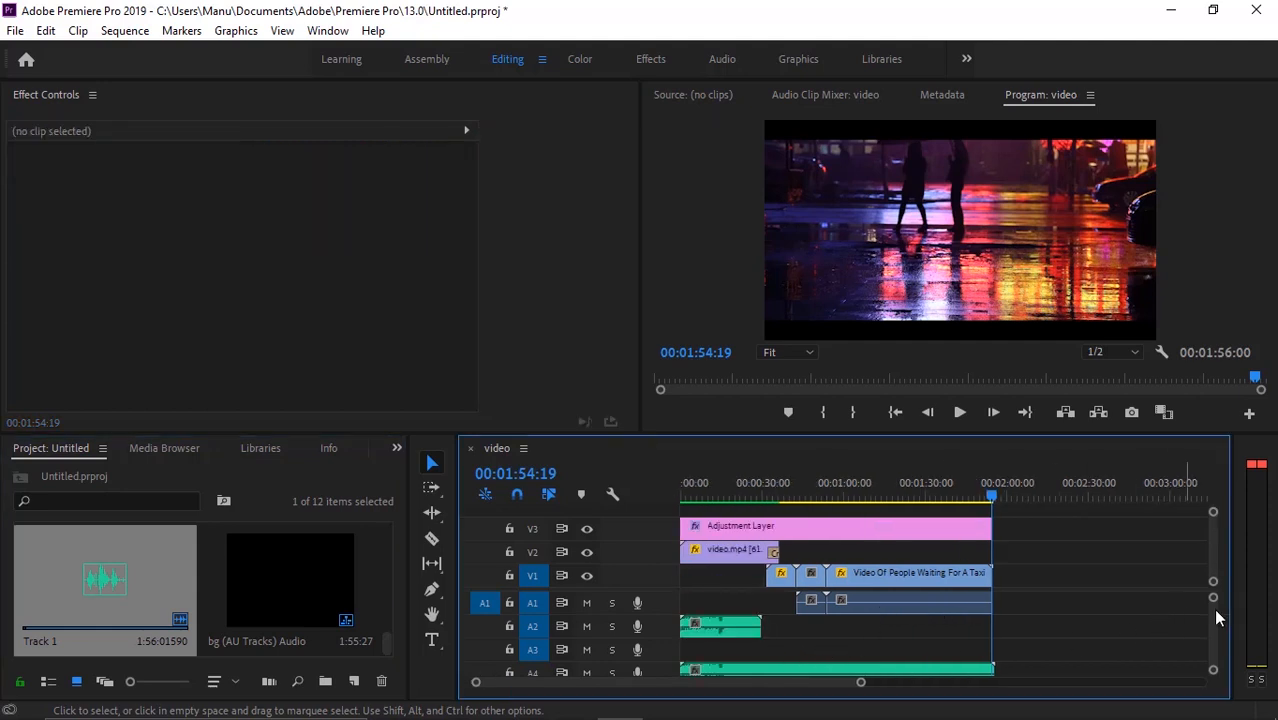
drag(1214, 606, 1213, 597)
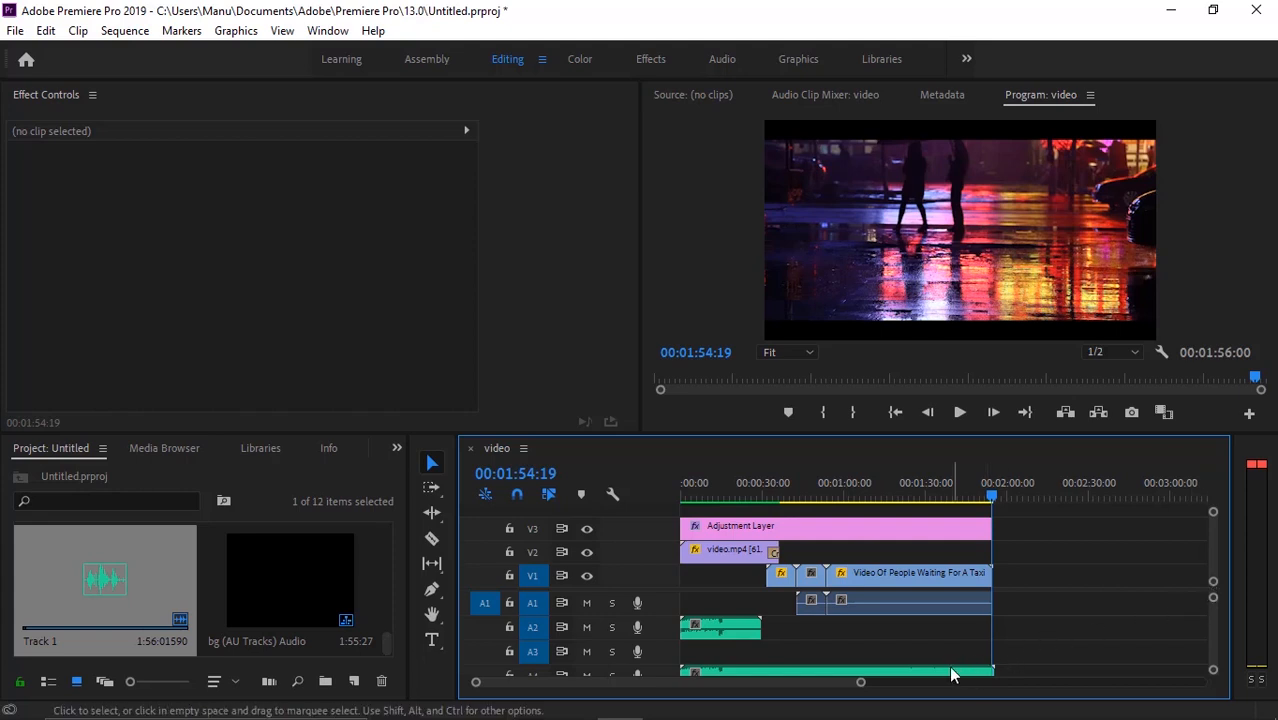
drag(953, 674, 952, 657)
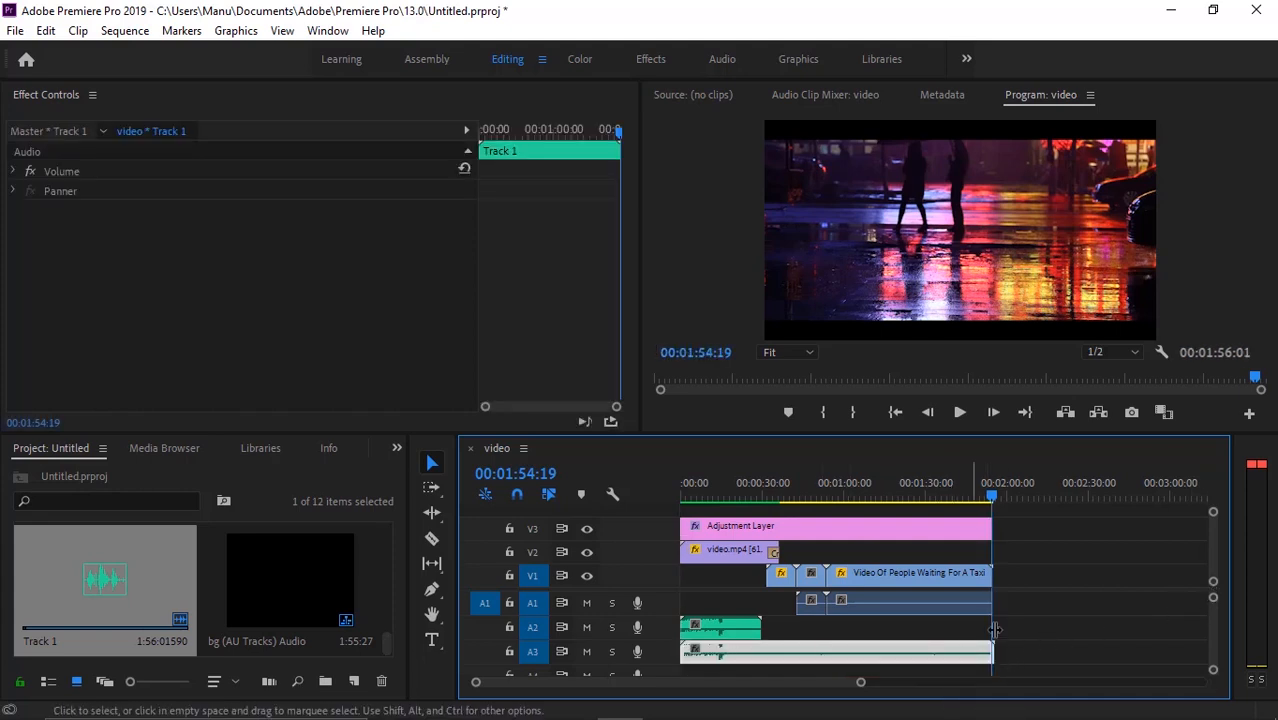
Delete the original 30-second Kedam clip from audio track A2 and move the remixed Track 1 clip into its place.
click(745, 643)
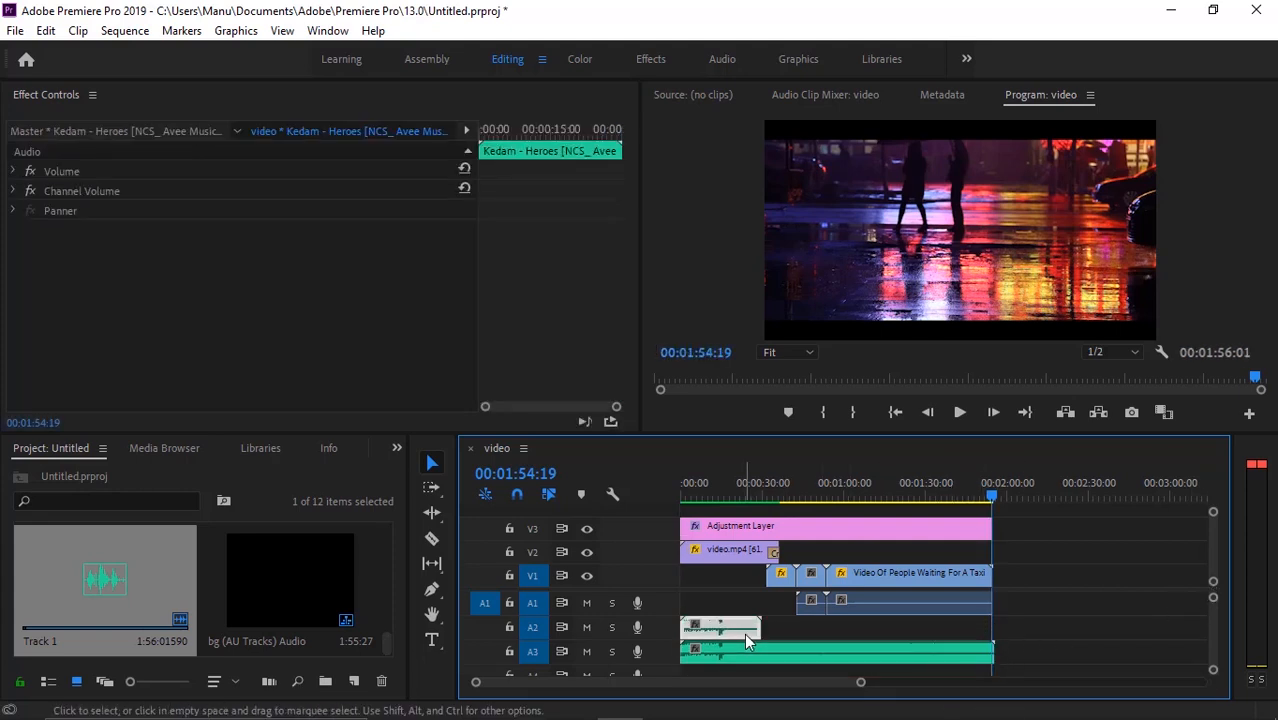
click(817, 650)
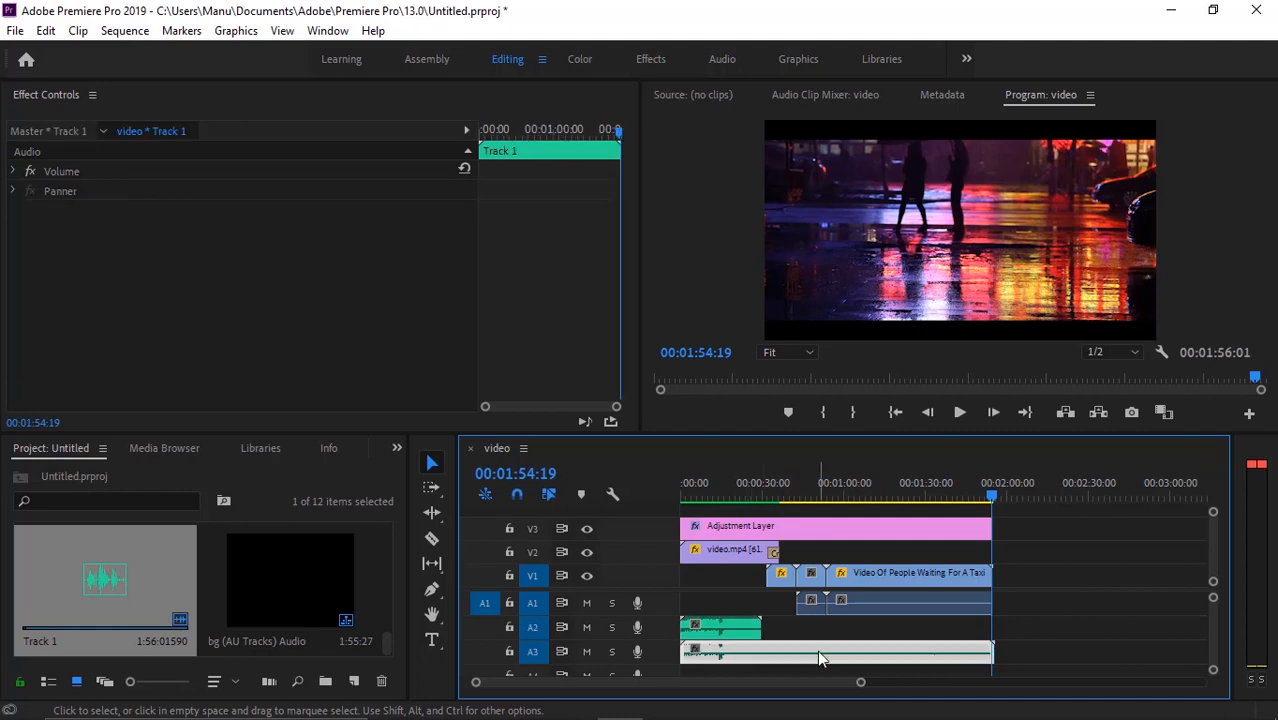
click(740, 632)
key(Delete)
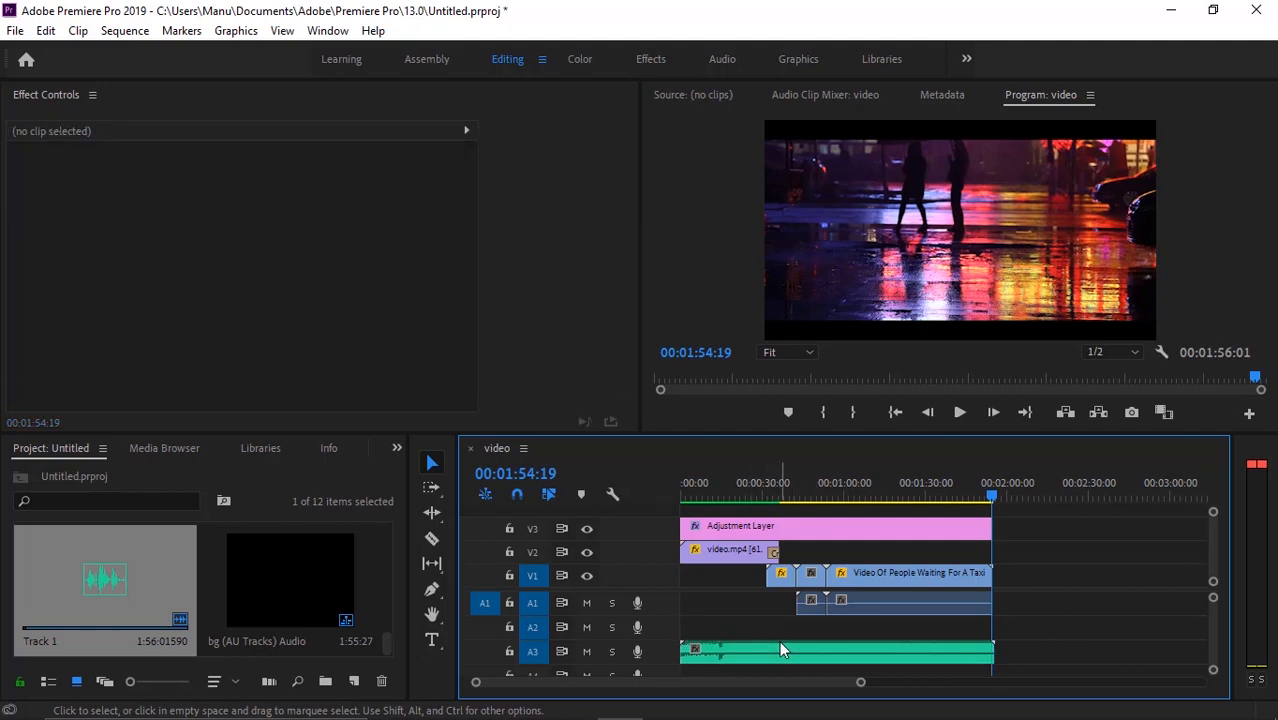
drag(776, 648, 778, 627)
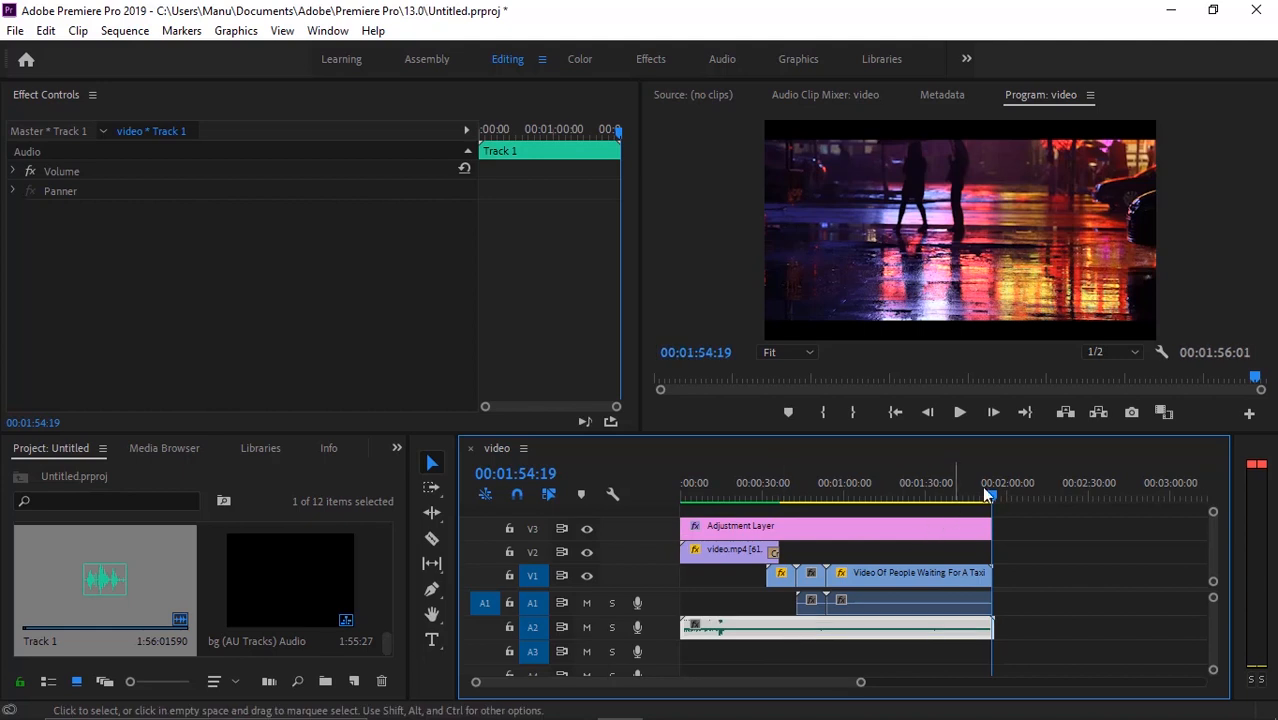
Play the sequence from the start and again from around 1:34, and check where the remixed music ends relative to the video.
click(983, 502)
drag(983, 502, 866, 497)
key(Home)
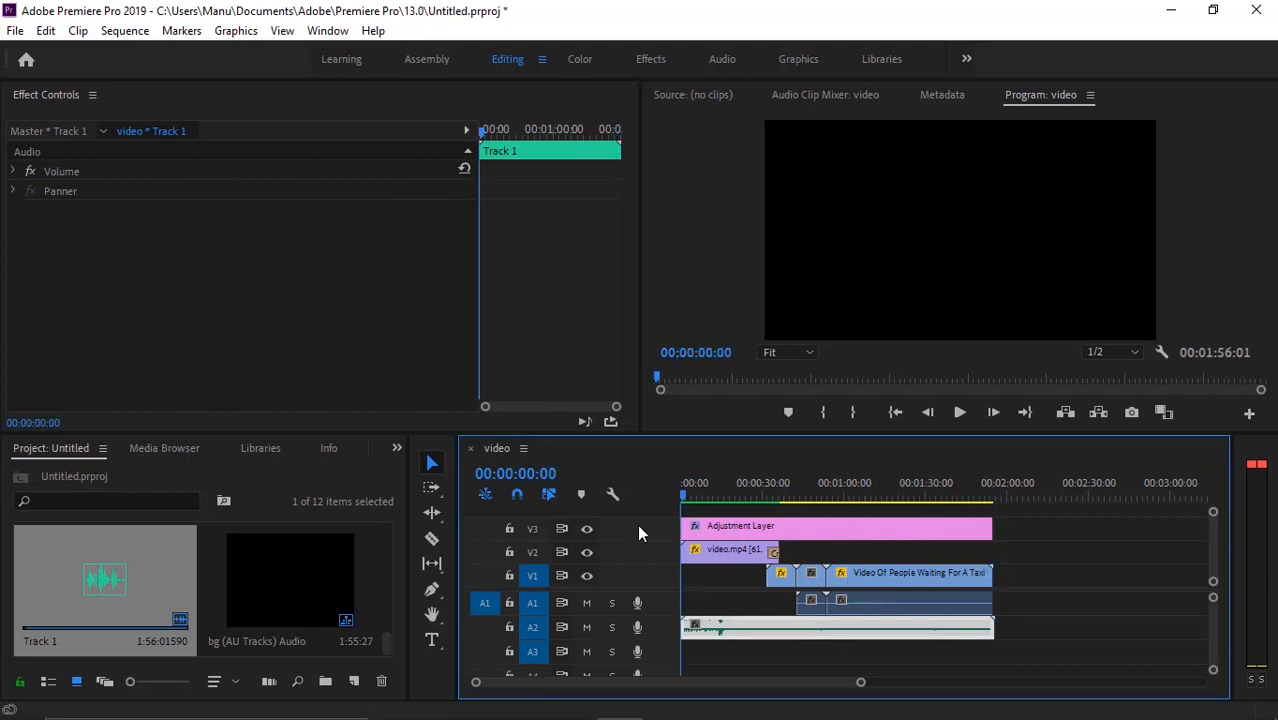
key(space)
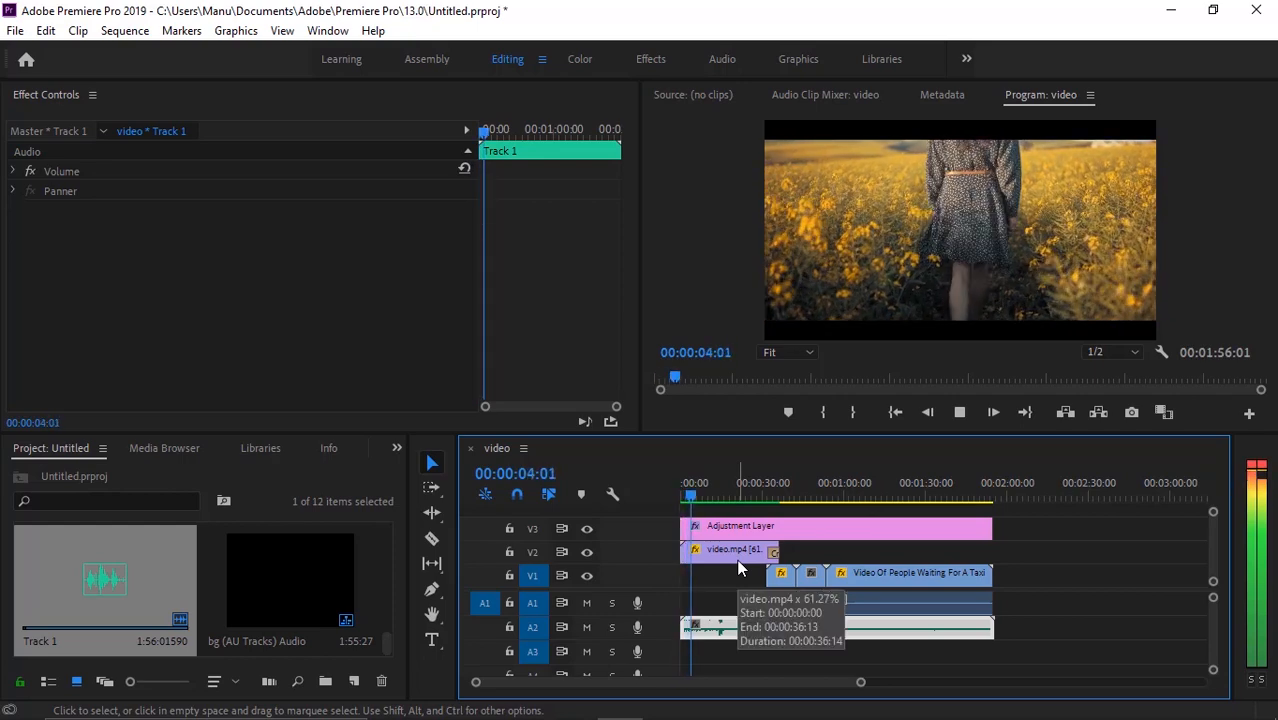
click(936, 496)
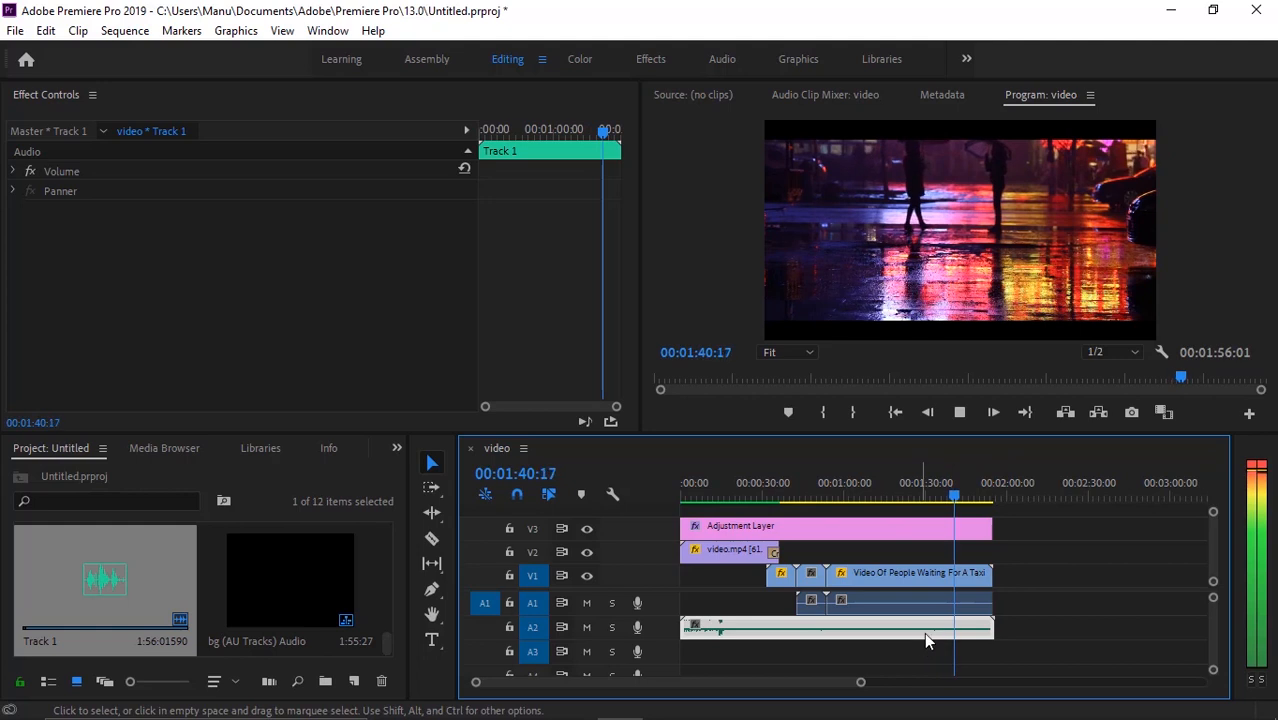
click(998, 487)
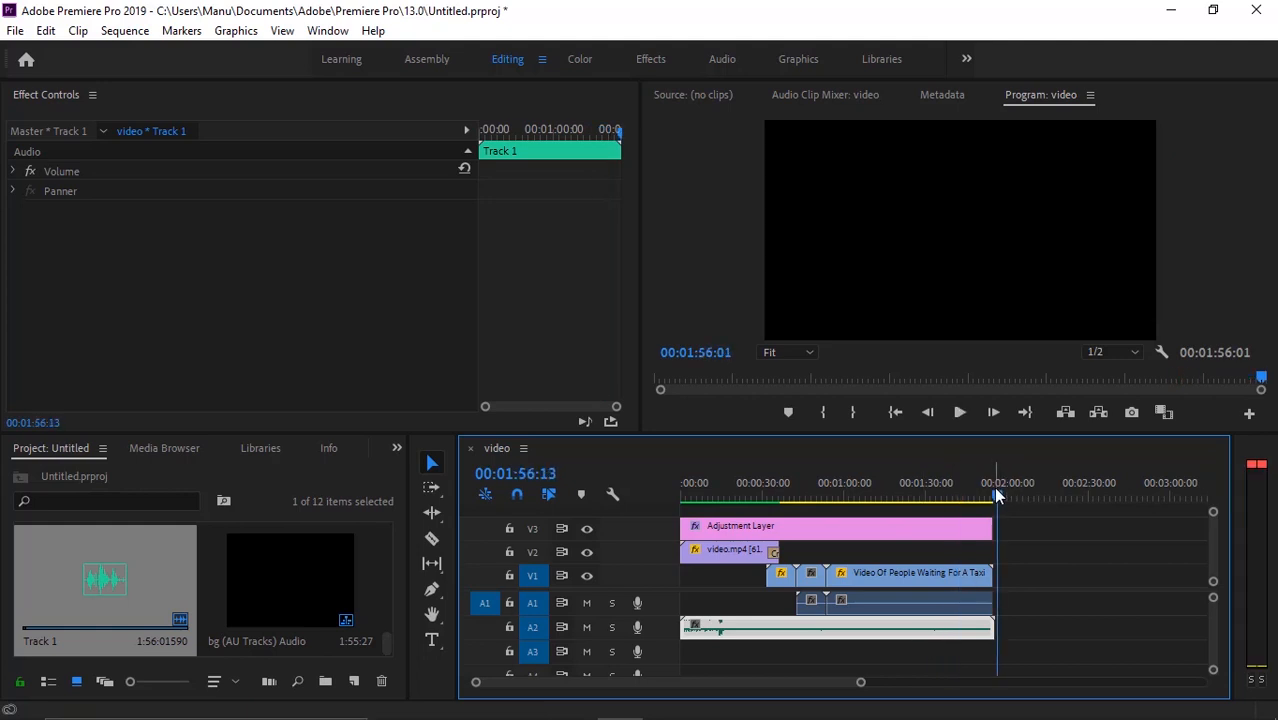
mouse_move(997, 494)
mouse_down()
mouse_move(983, 489)
mouse_move(1000, 490)
mouse_up()
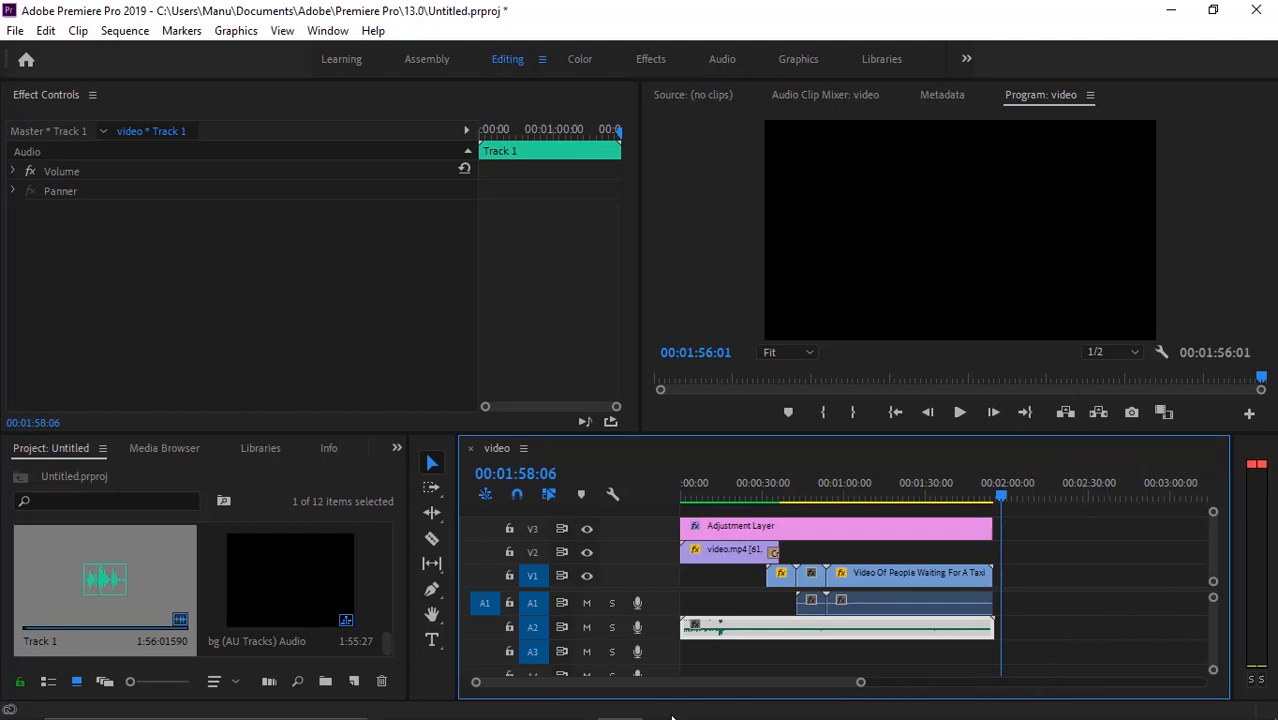
mouse_move(663, 717)
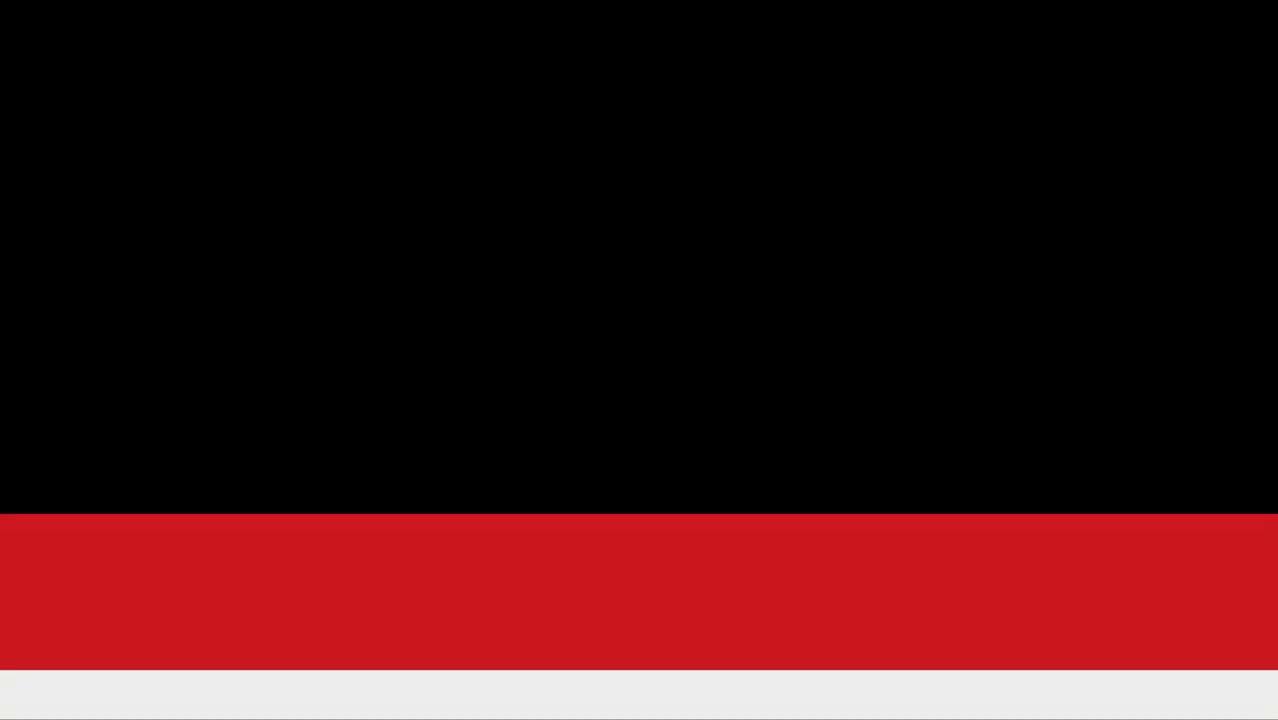